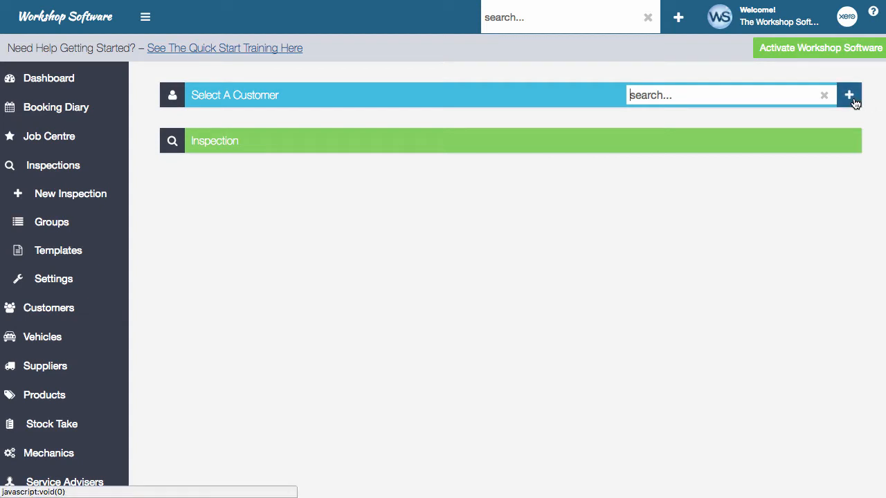
Step: Attach customer ABC Electrical and the Holden Commodore ABC123 to the new inspection
text(abc)
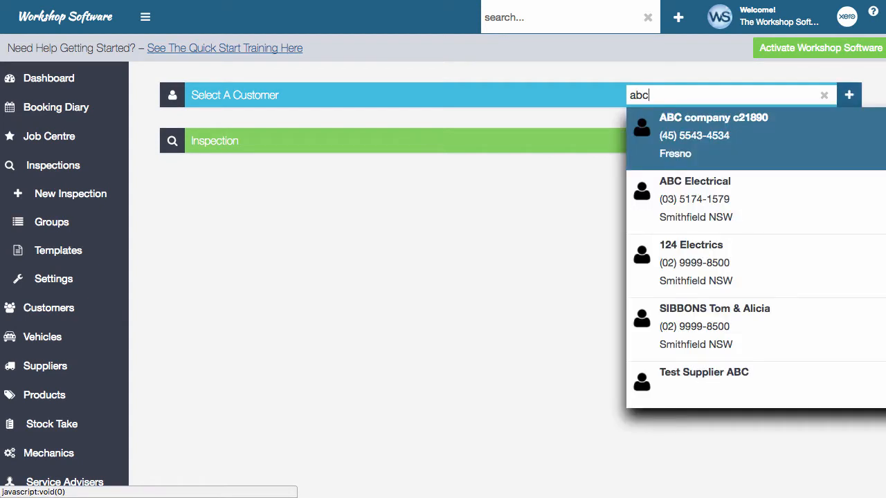
click(793, 198)
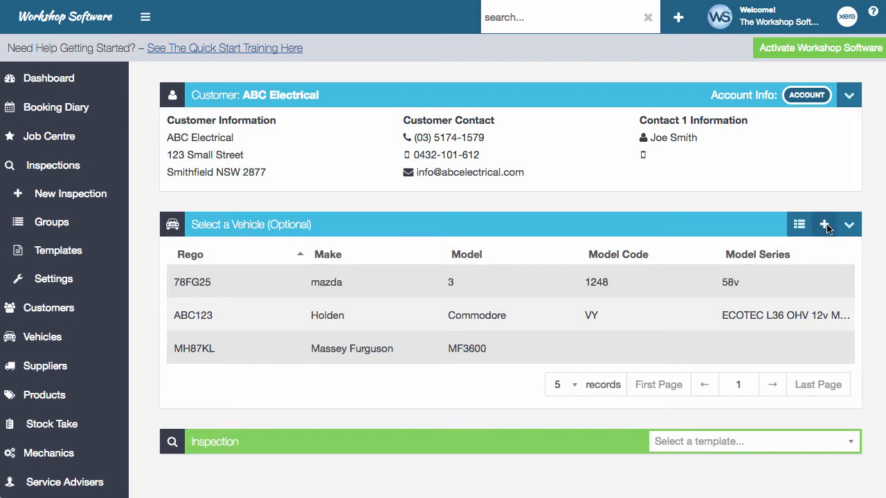
click(544, 327)
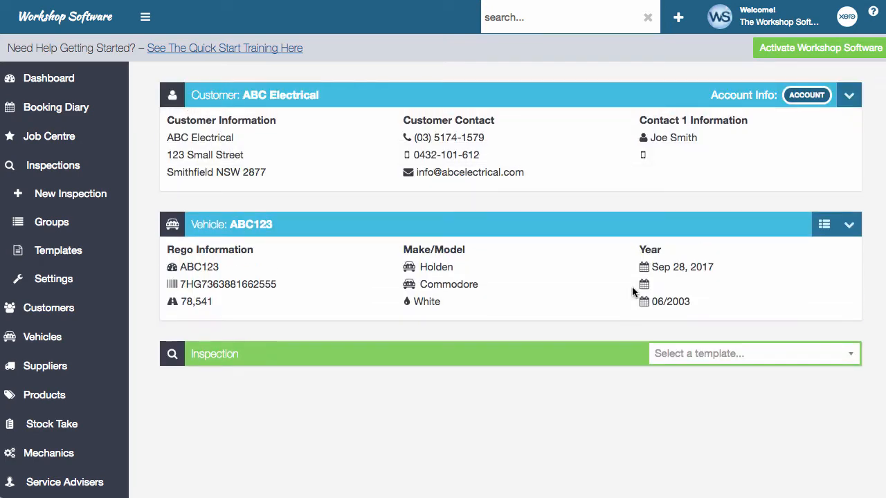
scroll(581, 403, down, 3)
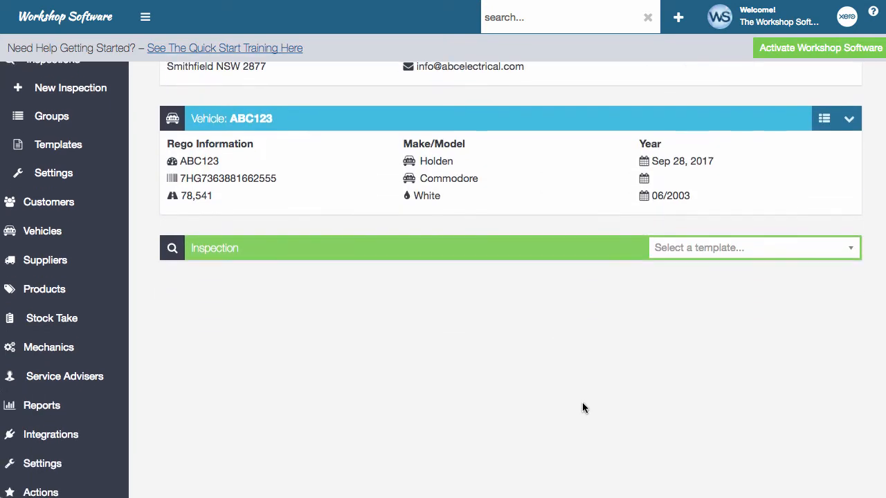
click(733, 255)
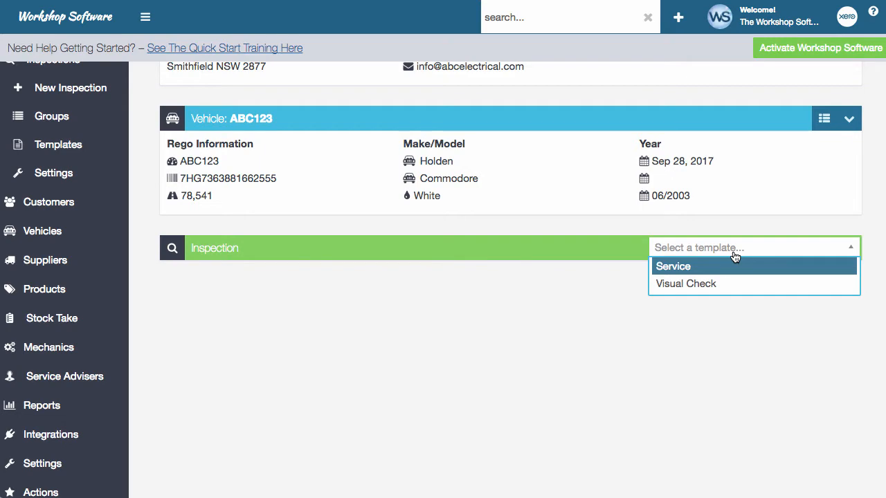
Step: Apply the Service template and review its Service Checksheet items
click(701, 267)
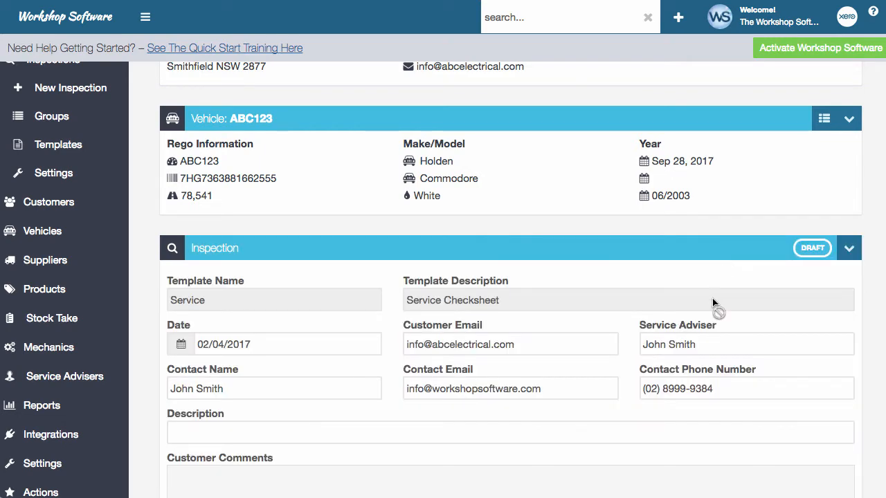
scroll(713, 302, down, 10)
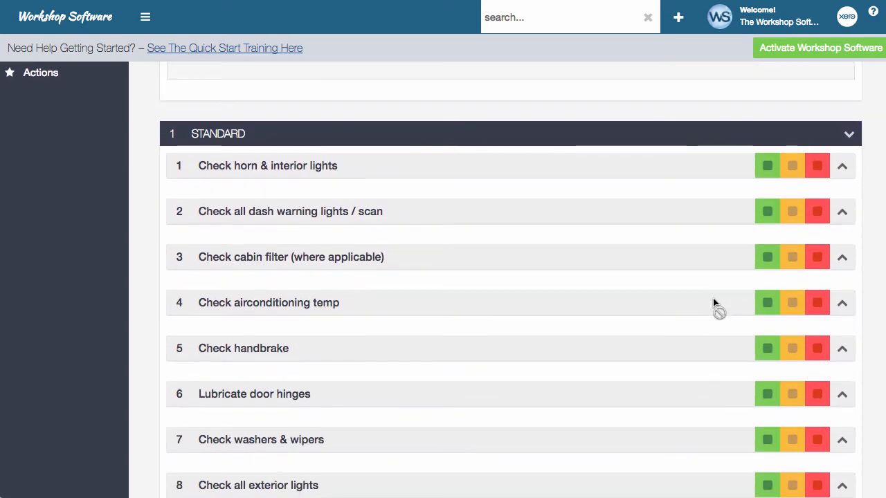
scroll(714, 302, down, 11)
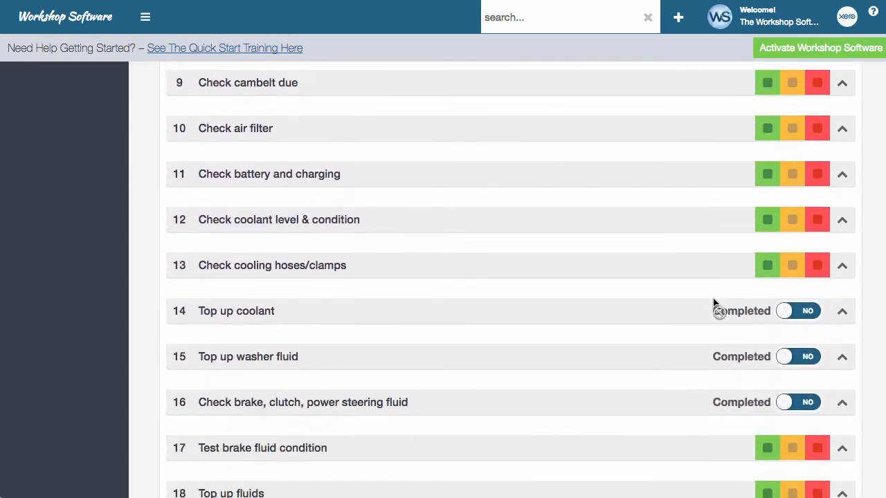
scroll(714, 303, down, 20)
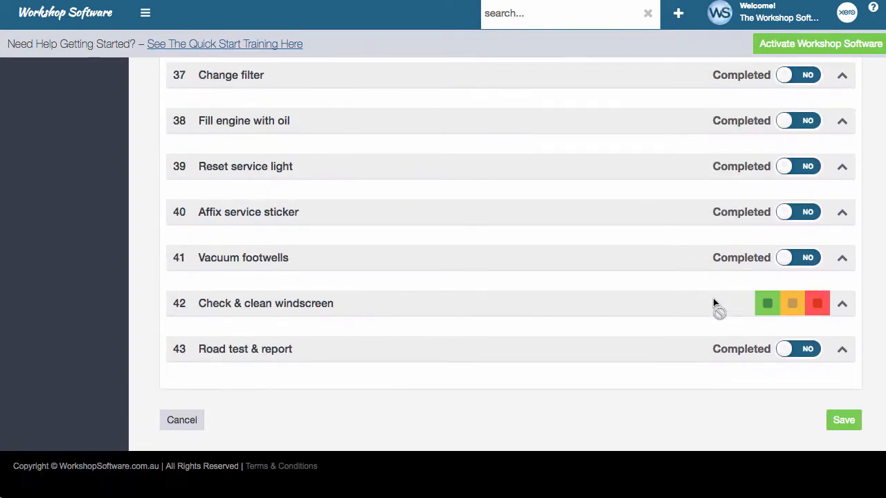
scroll(714, 302, up, 20)
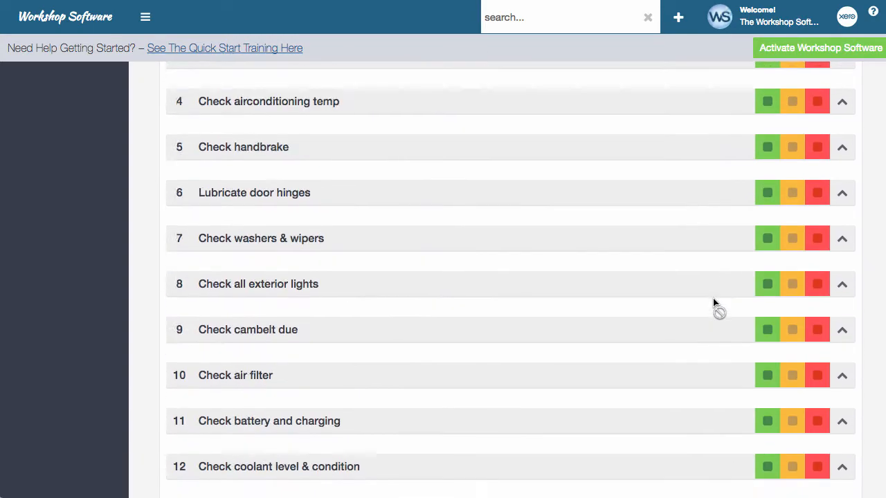
scroll(714, 302, up, 13)
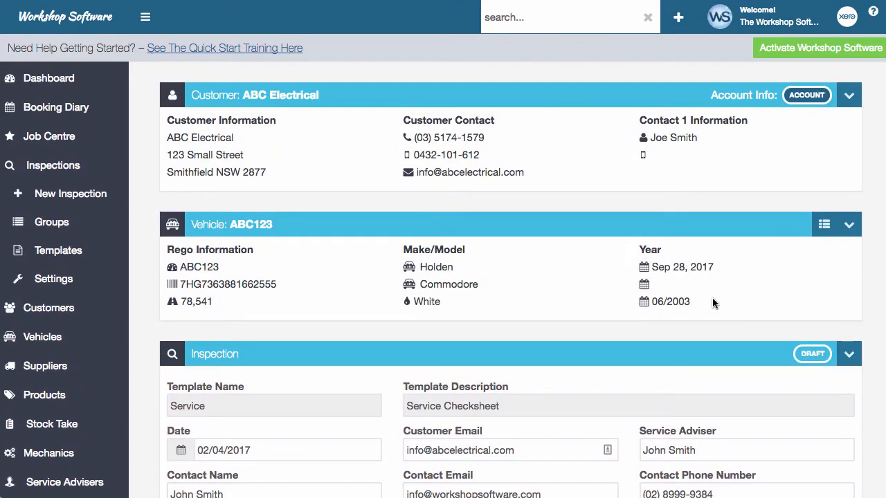
scroll(714, 303, down, 10)
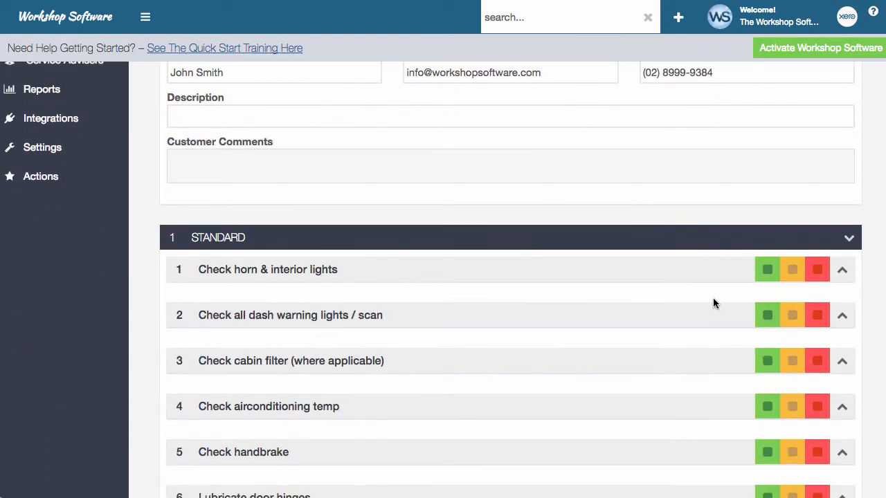
scroll(713, 303, down, 13)
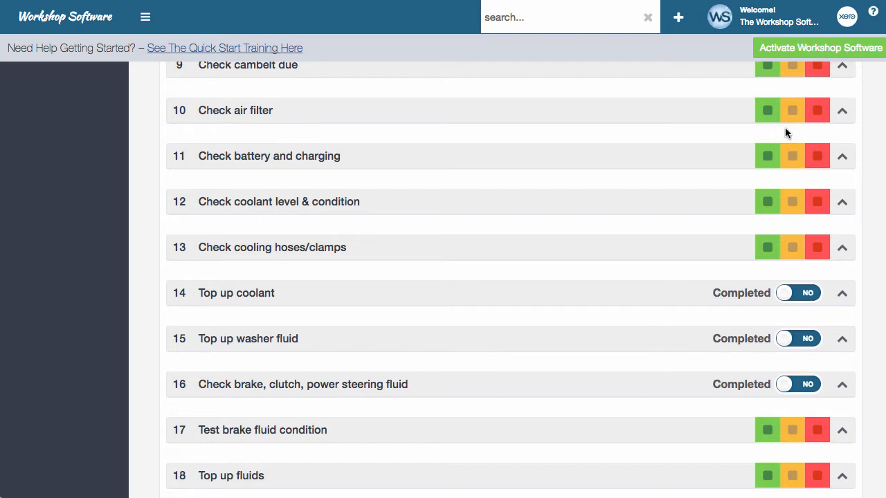
scroll(766, 131, up, 5)
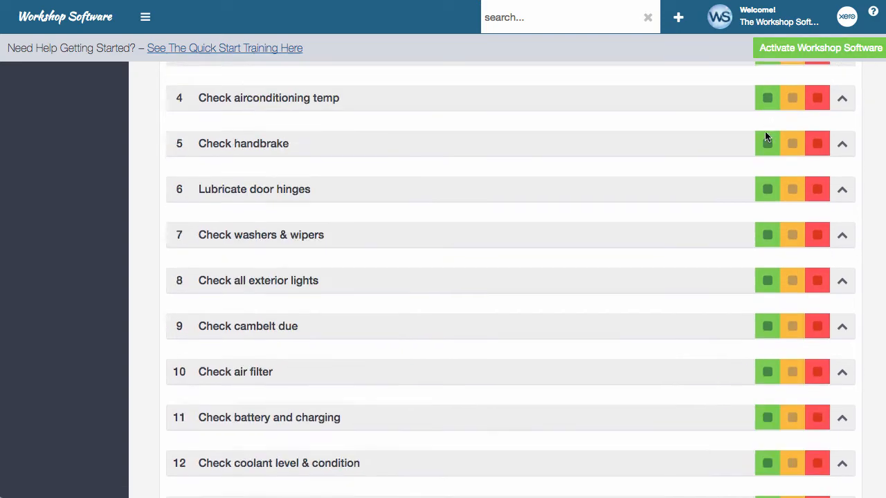
scroll(765, 135, up, 10)
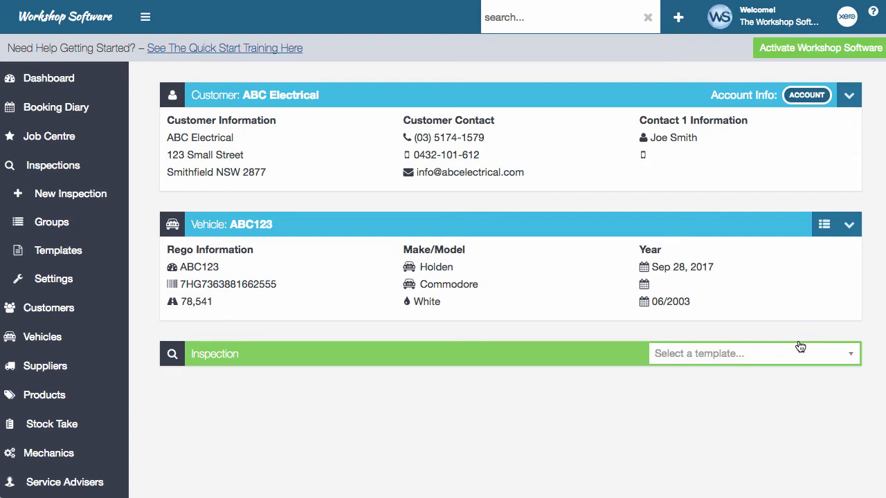
Step: Switch to the Visual Check template and review its Under Bonnet, Interior, Exterior and Underbody sections
click(800, 352)
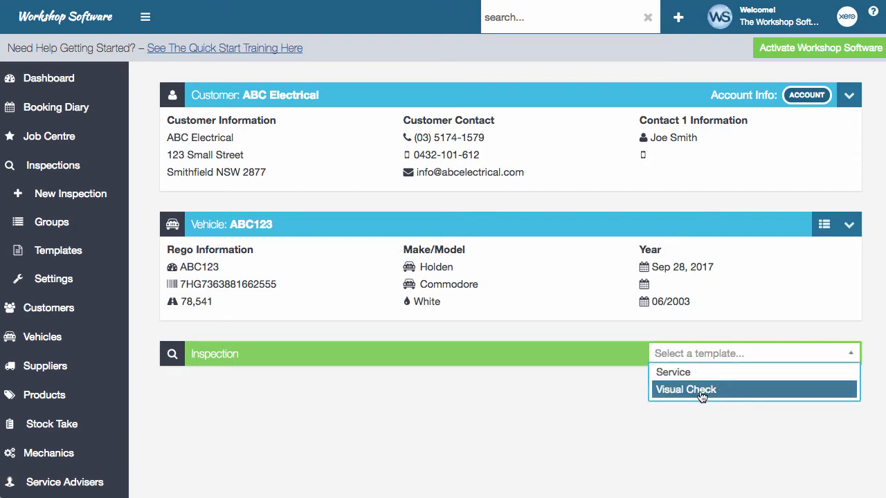
click(703, 390)
scroll(707, 349, down, 6)
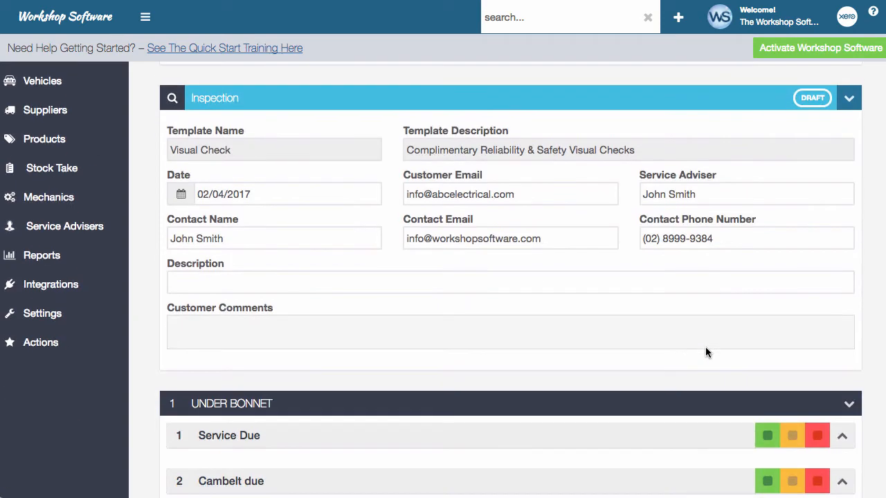
scroll(705, 351, down, 2)
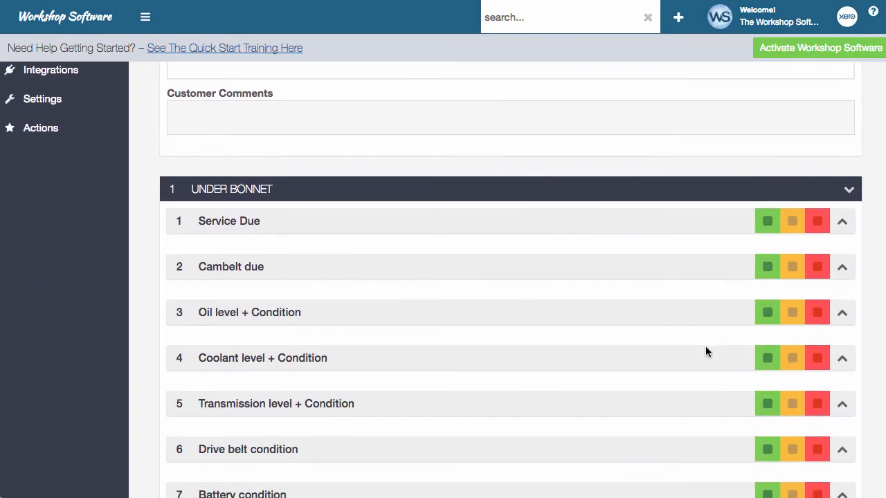
scroll(705, 351, down, 3)
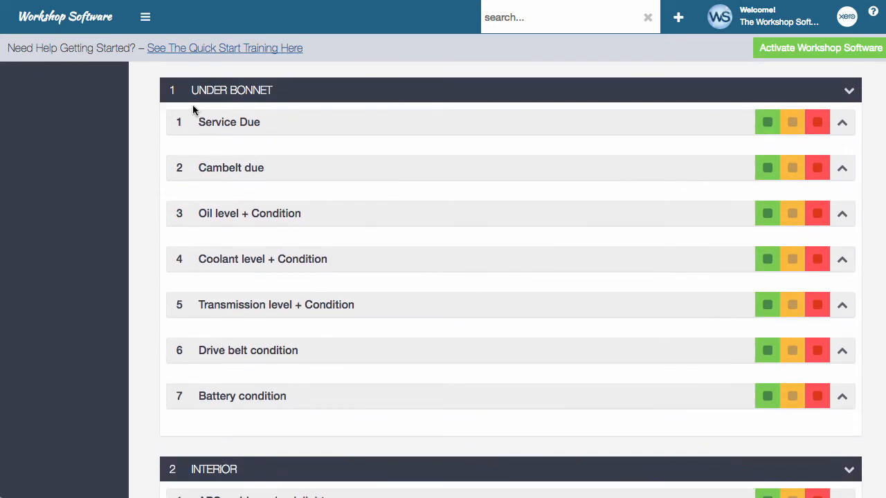
scroll(346, 219, down, 3)
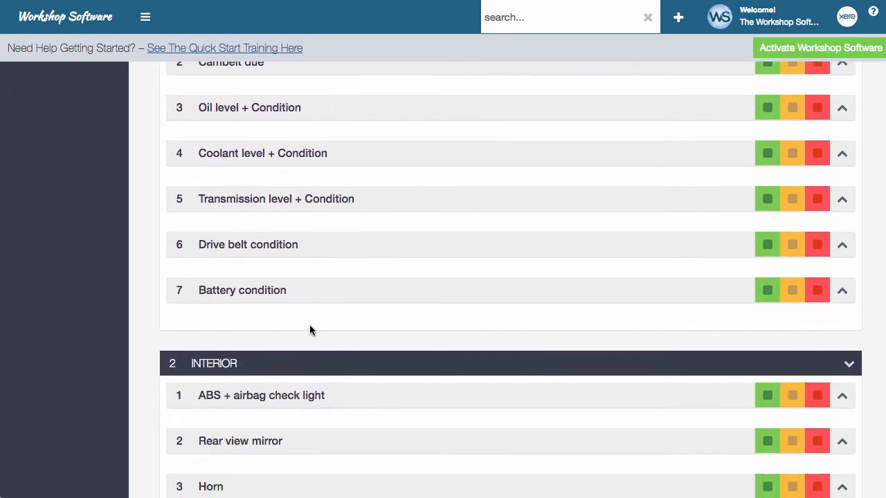
scroll(310, 330, down, 5)
scroll(310, 330, down, 6)
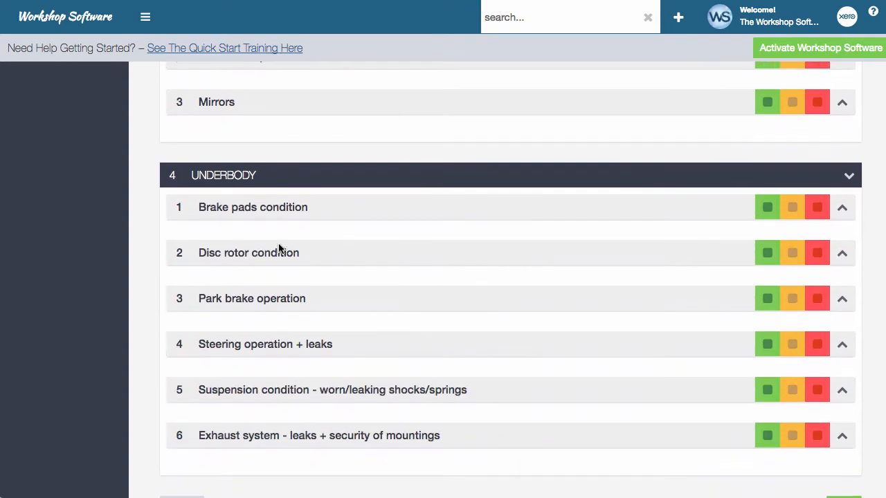
scroll(352, 297, down, 1)
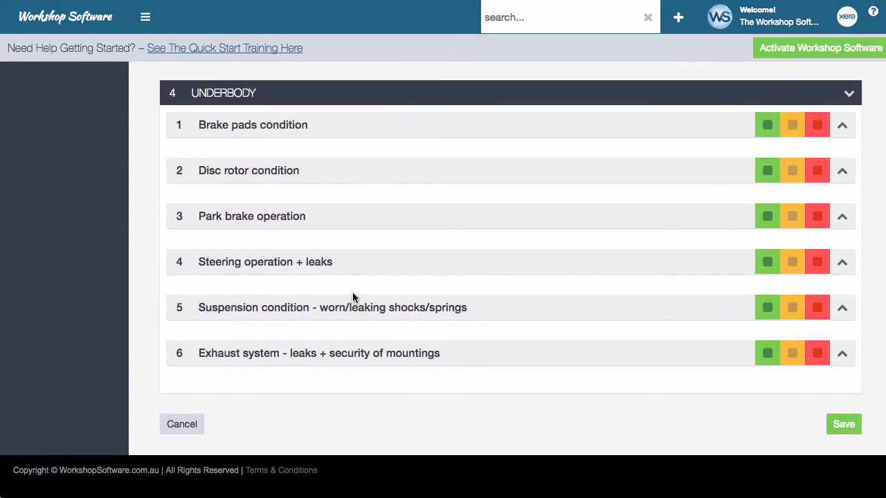
scroll(352, 297, up, 15)
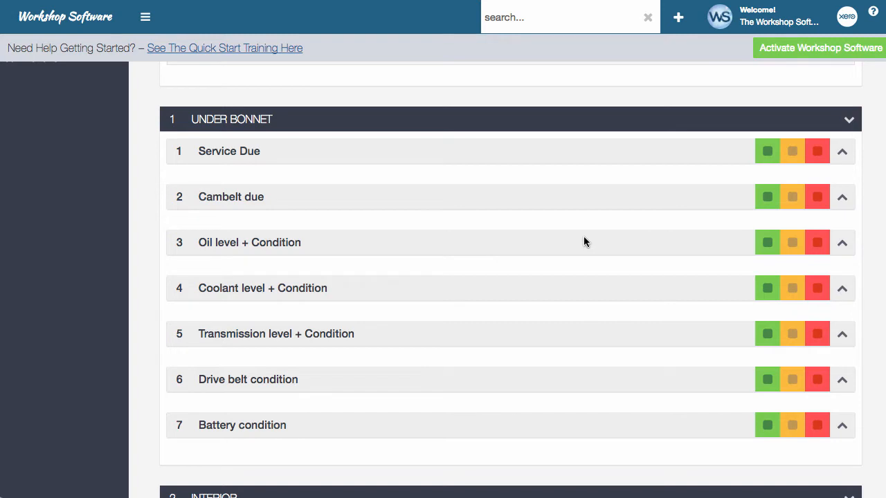
Step: Pass all seven Under Bonnet items, from Service Due to Battery condition
click(767, 150)
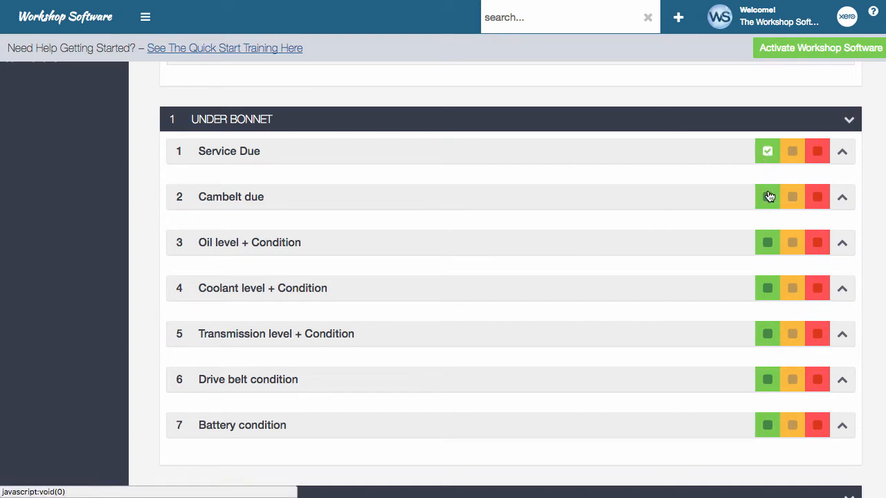
click(767, 198)
click(768, 243)
click(769, 292)
click(766, 335)
click(767, 381)
click(765, 427)
Step: Pass the Interior items: ABS + airbag check light, Rear view mirror and Horn
scroll(713, 426, down, 4)
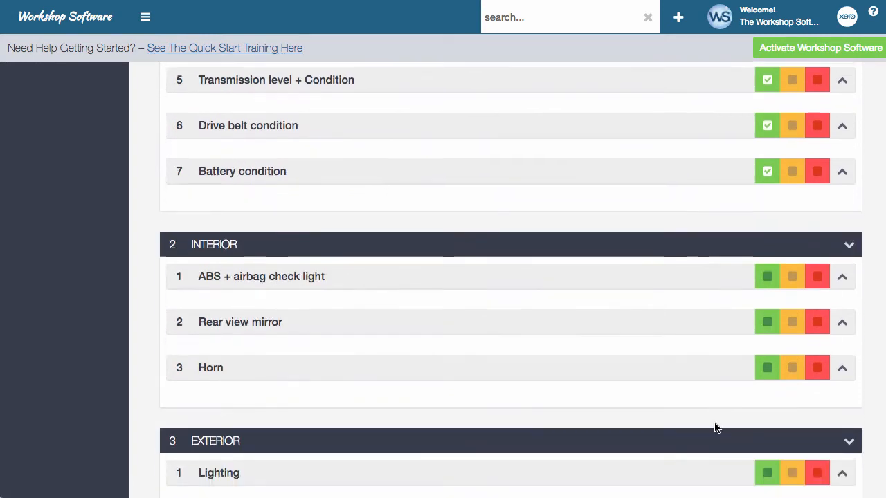
click(766, 273)
click(768, 317)
click(765, 365)
scroll(710, 384, down, 4)
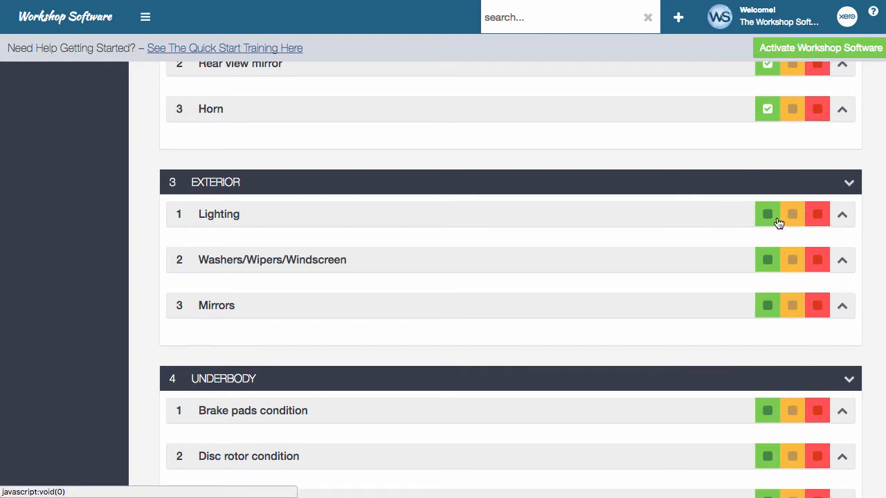
Step: Fail Lighting with comment 'Front headlight bulb requires replacing', 0.25 hours and $45 estimated
click(817, 216)
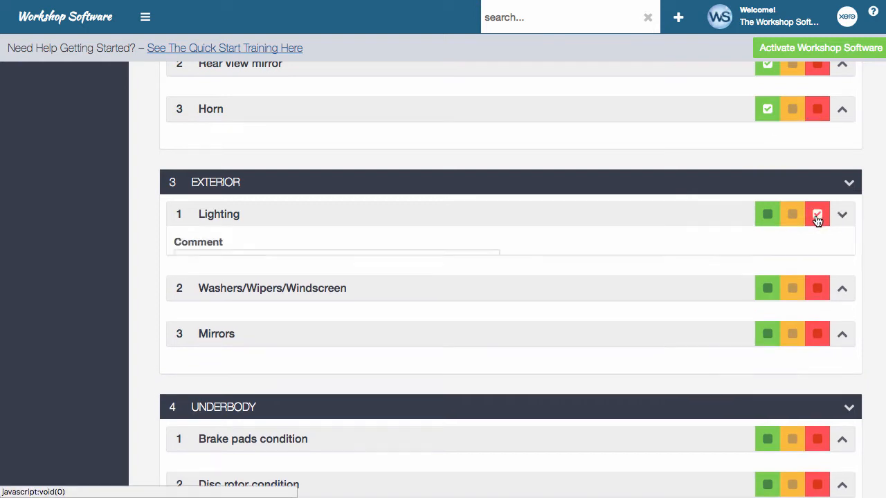
click(295, 260)
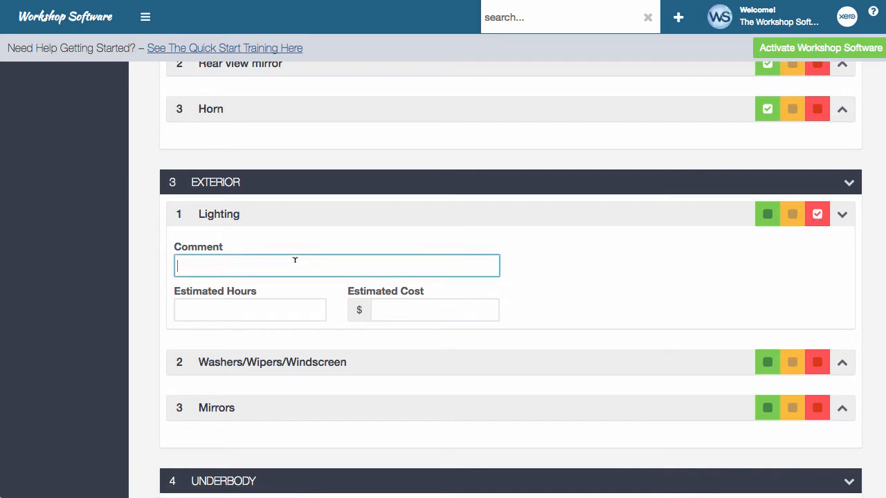
text(Front headlight b)
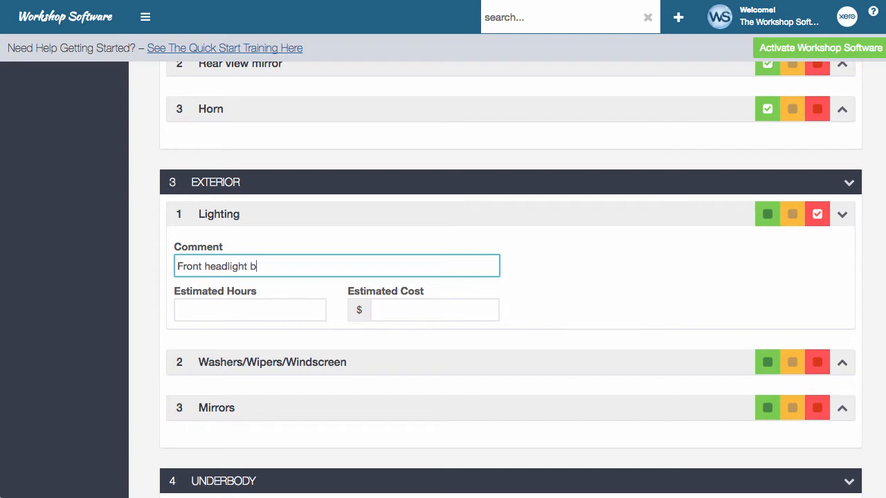
text(ulb requires replacing)
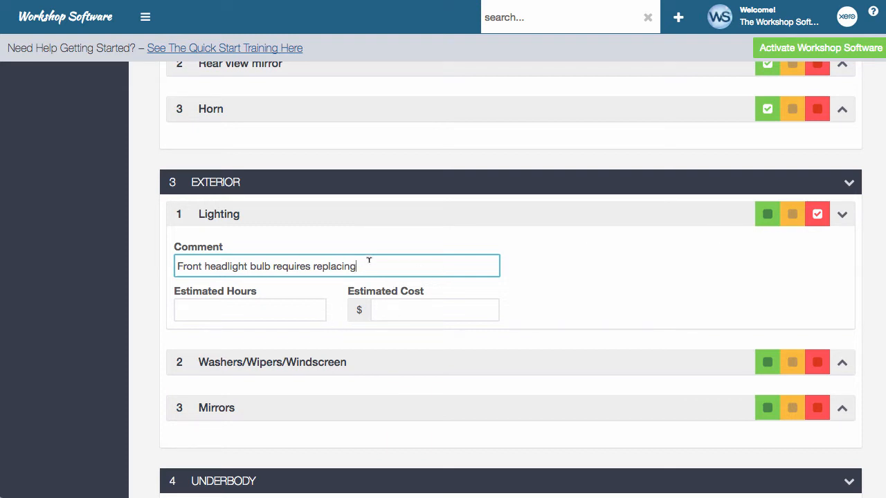
click(230, 304)
text(0.25)
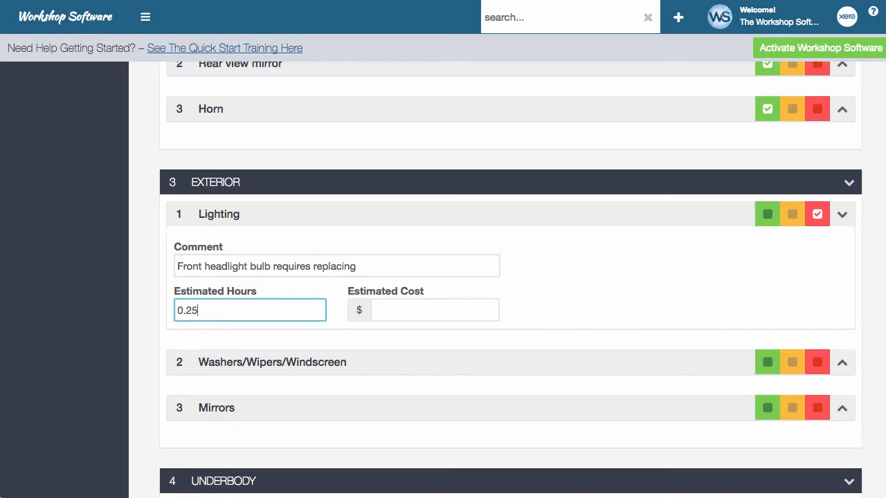
click(405, 309)
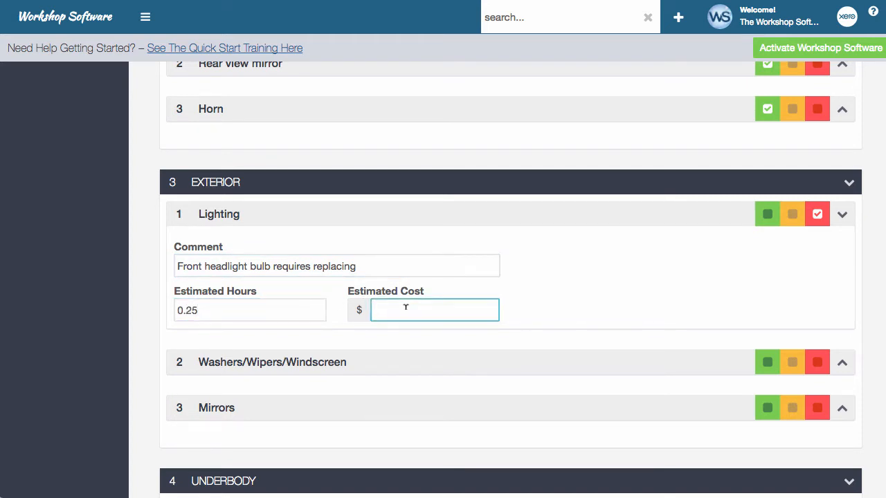
text(45)
Step: Rate Washers/Wipers/Windscreen and Mirrors as passed
scroll(612, 274, down, 2)
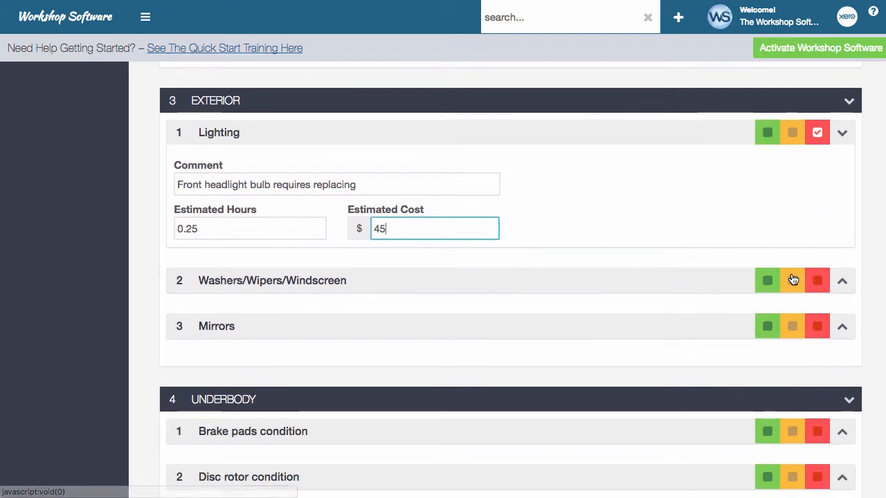
click(766, 280)
click(765, 326)
scroll(745, 378, down, 5)
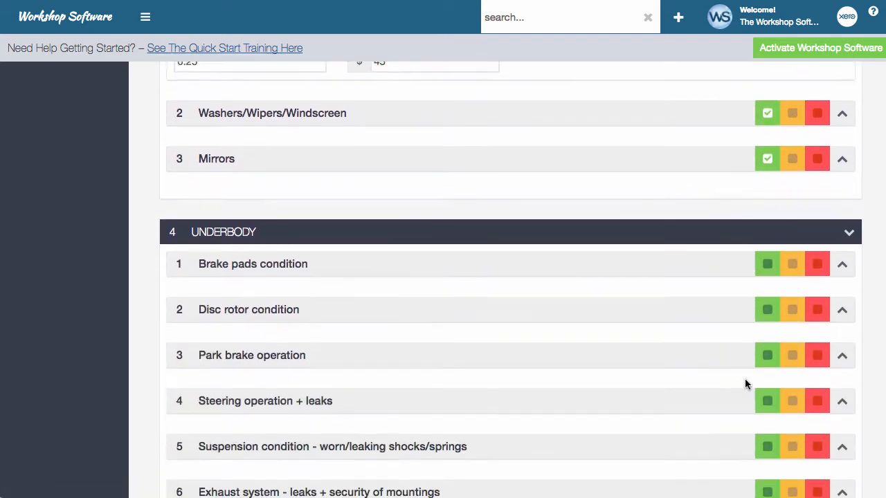
Step: Rate Brake pads condition amber, commenting 'Nearing minimal thickness. Need replacing next service.'
click(790, 228)
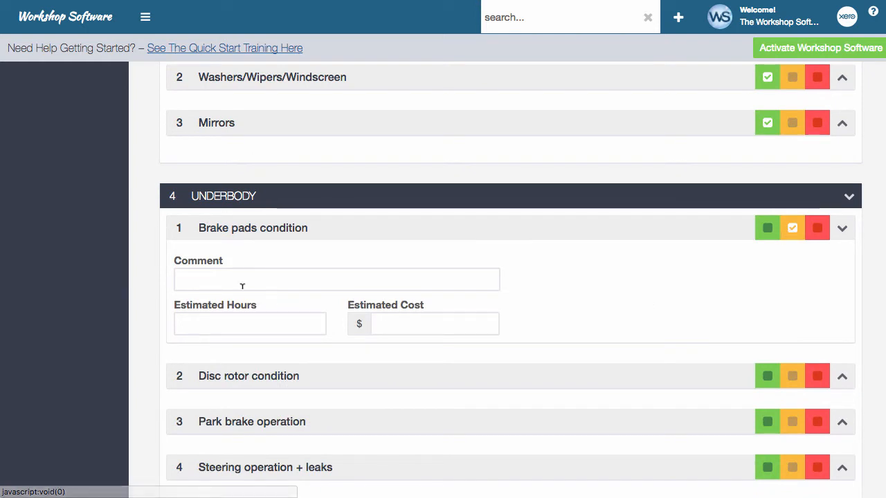
click(239, 281)
text(Near)
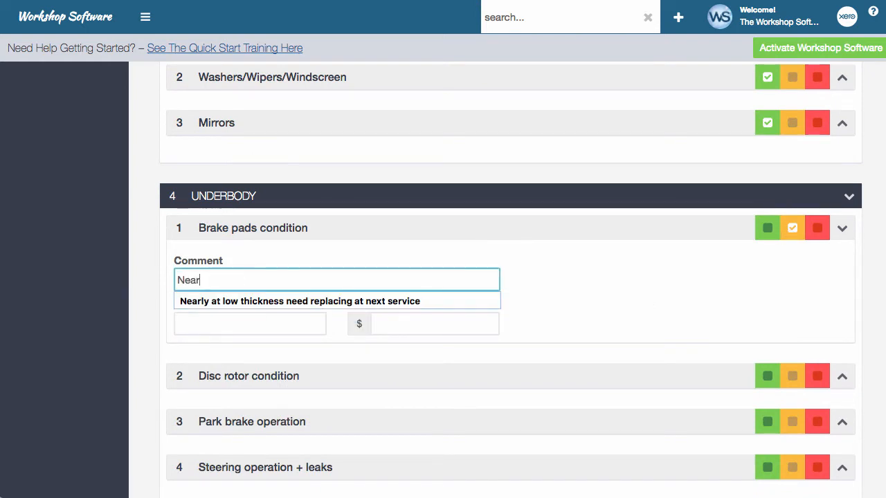
text(ing minimal )
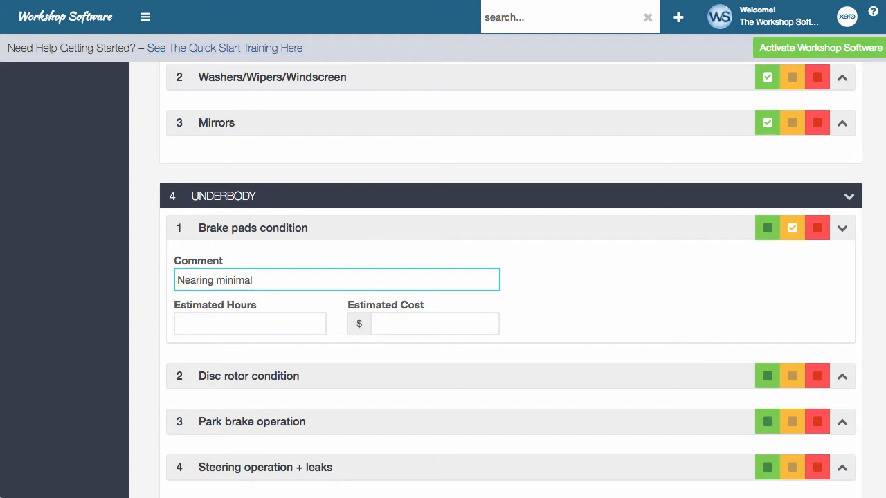
text(thickness. Need rep)
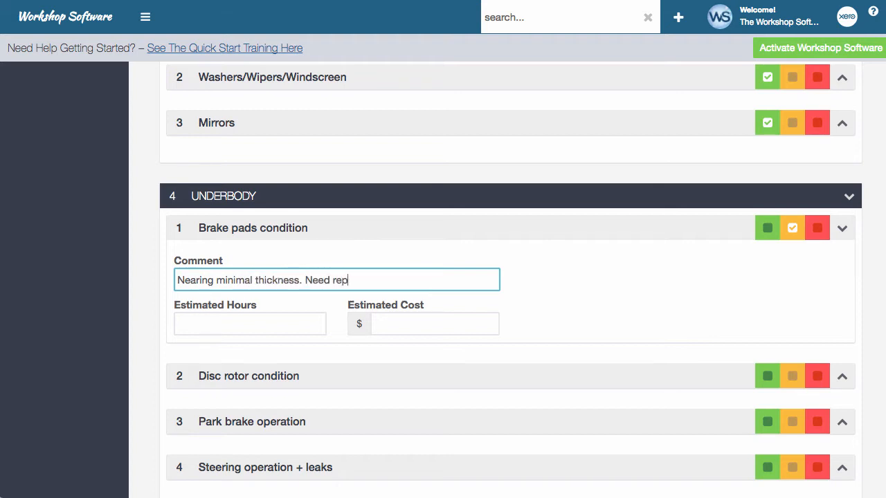
text(lacing next ser)
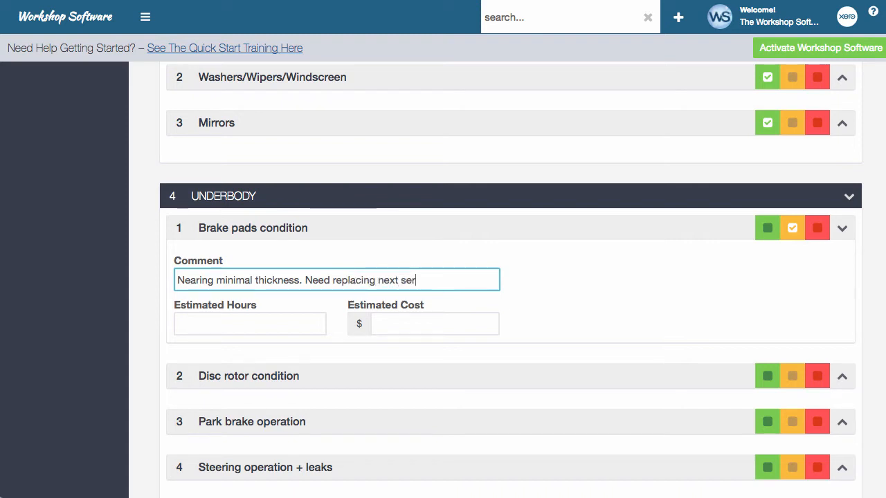
text(vice.)
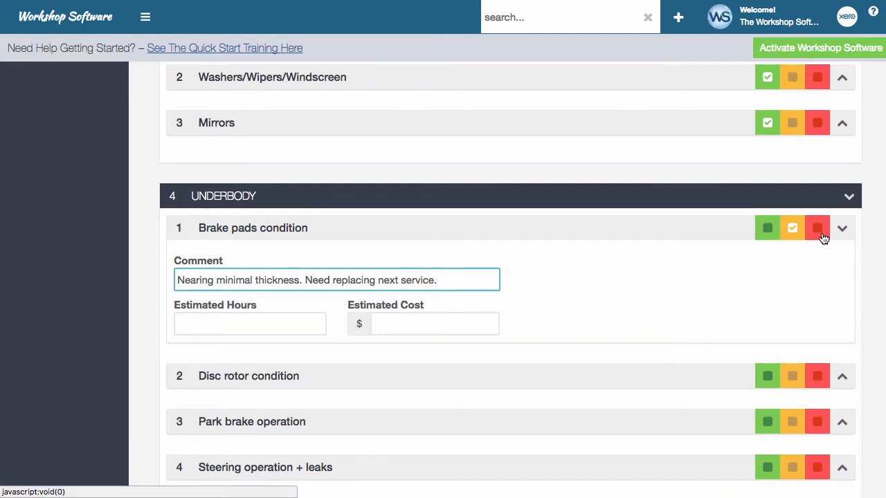
scroll(790, 267, down, 5)
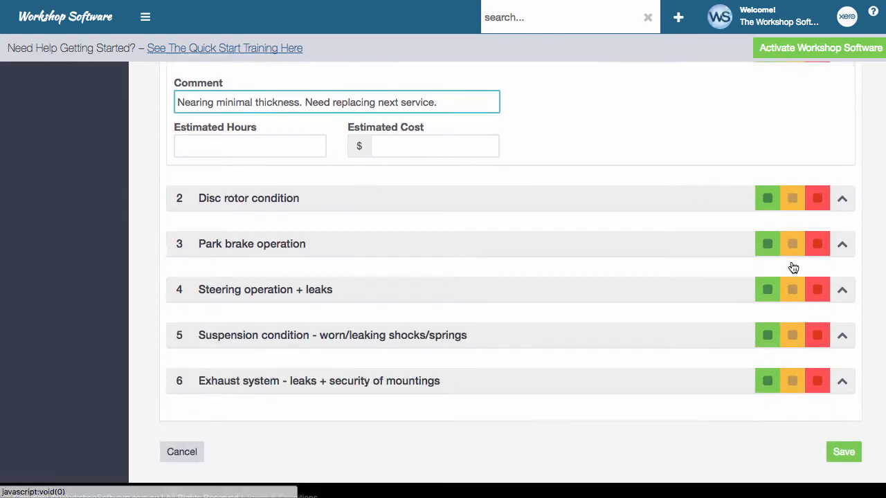
Step: Pass Disc rotor, Park brake, Steering, Suspension and Exhaust in the Underbody section
click(767, 173)
click(767, 217)
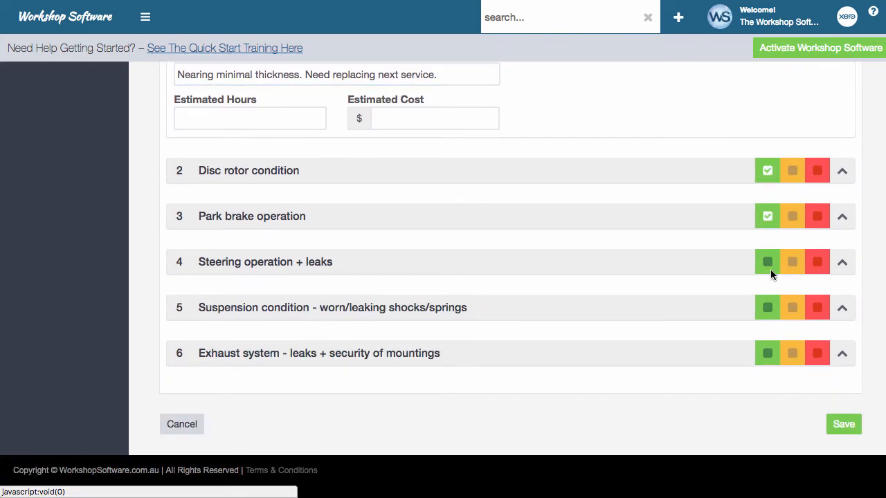
click(767, 262)
click(765, 309)
click(767, 356)
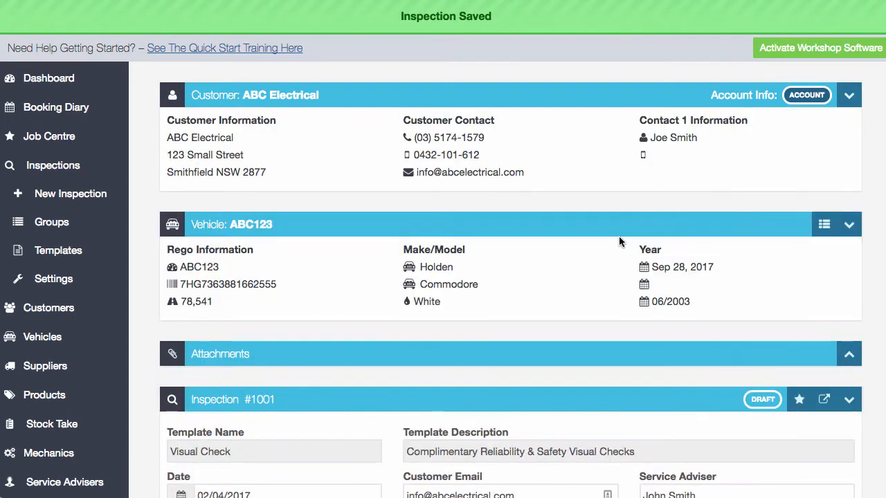
Step: From the Dashboard's inspection statistics, list the draft inspections
click(65, 81)
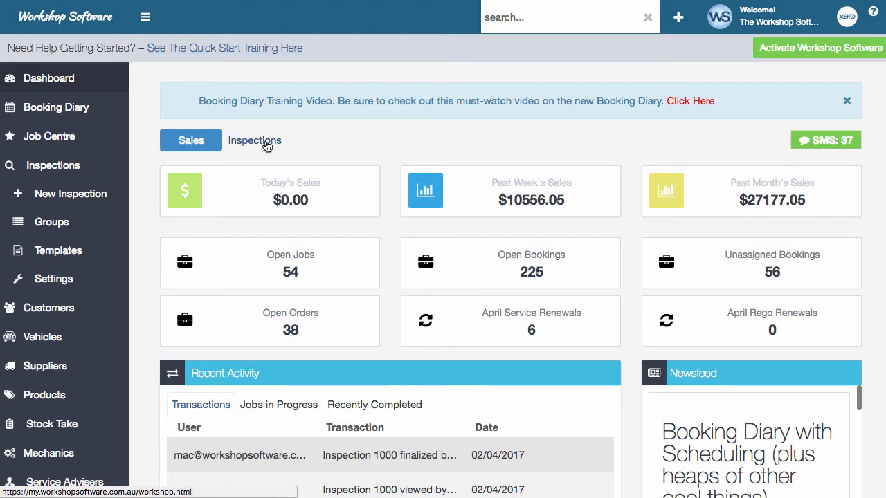
click(266, 145)
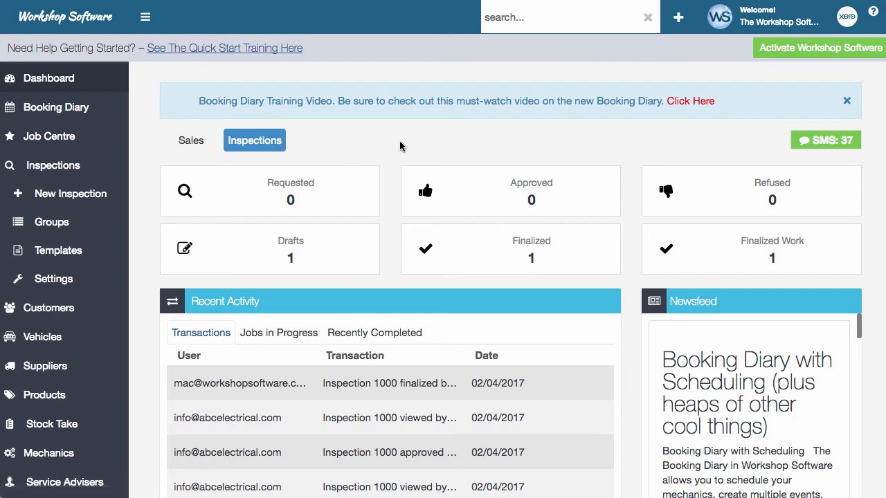
click(301, 257)
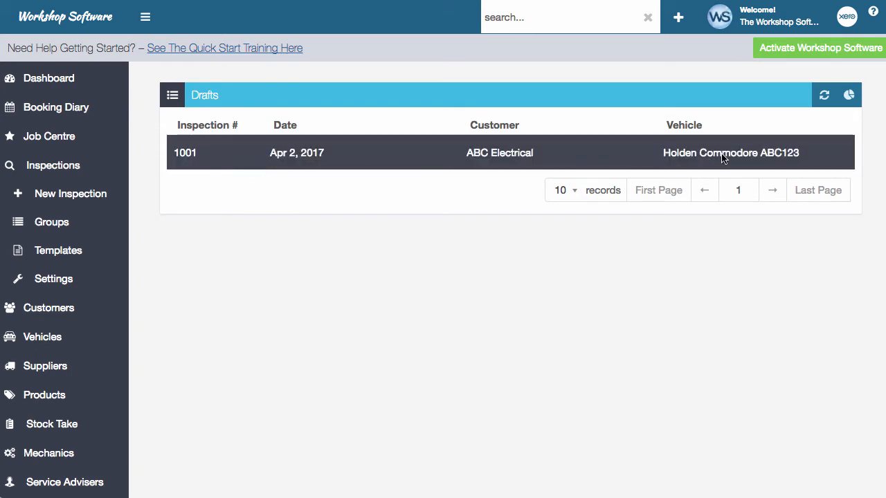
Step: Open draft inspection 1001 for ABC123 and bring up its sharing options
click(309, 156)
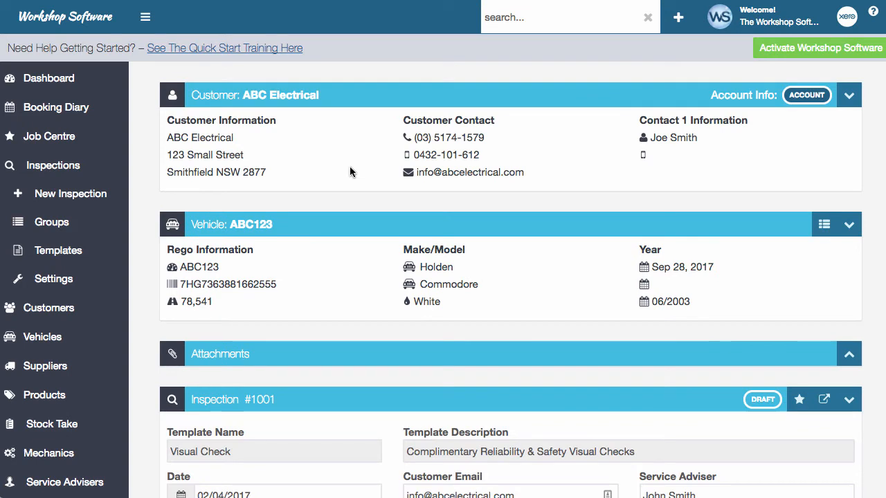
scroll(350, 171, down, 5)
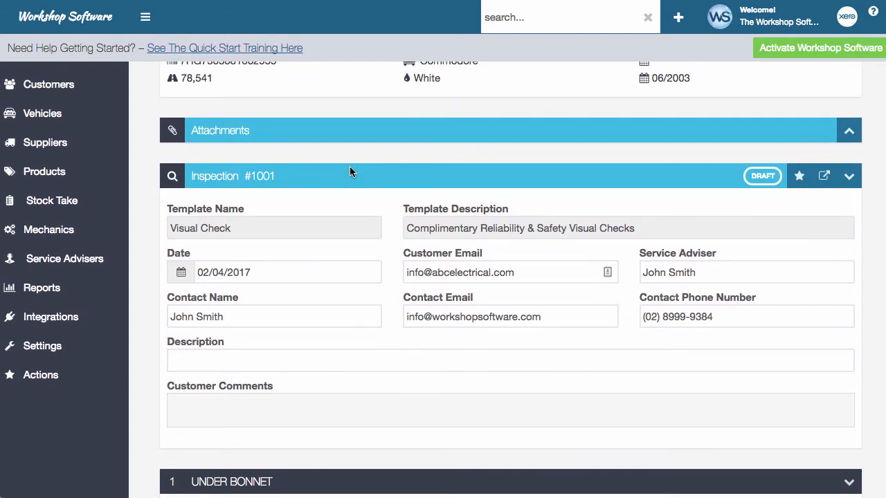
scroll(349, 167, up, 1)
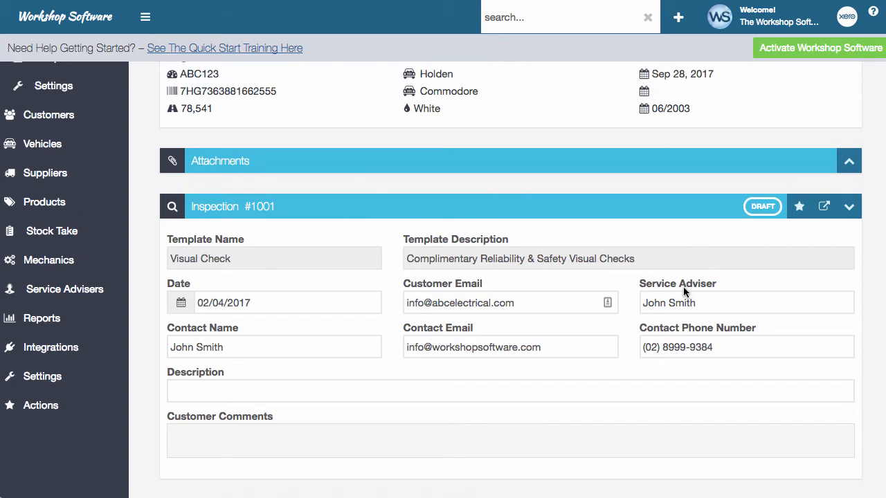
click(824, 207)
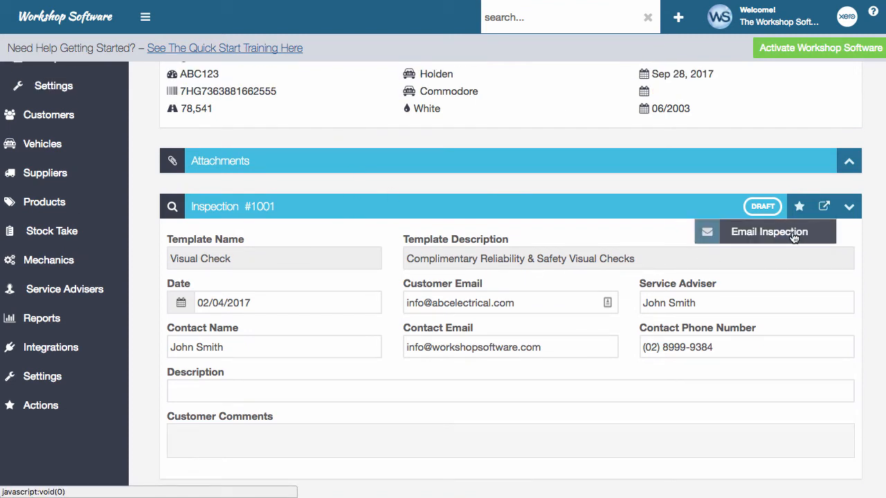
Step: Email inspection 1001 to the customer for approval with subject 'Vehicle Inspection Check'
click(793, 235)
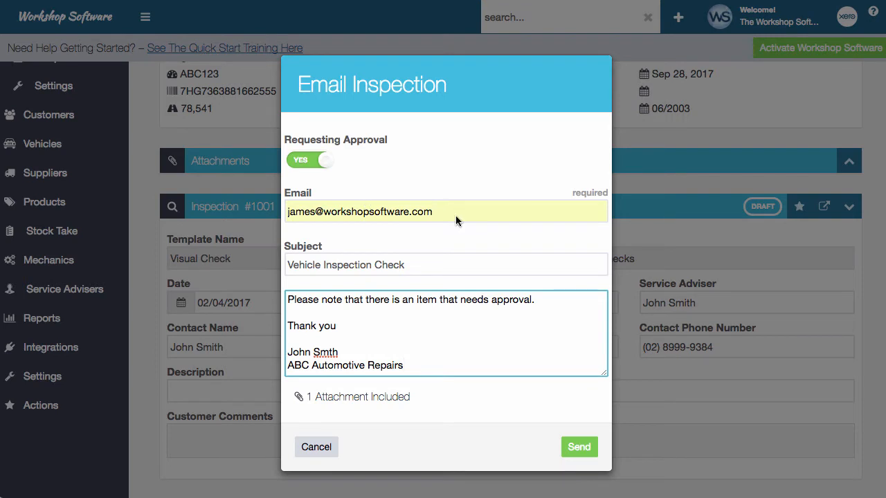
key(Up)
key(Up)
key(Up)
key(Up)
key(Up)
key(Up)
key(Up)
key(Up)
key(Up)
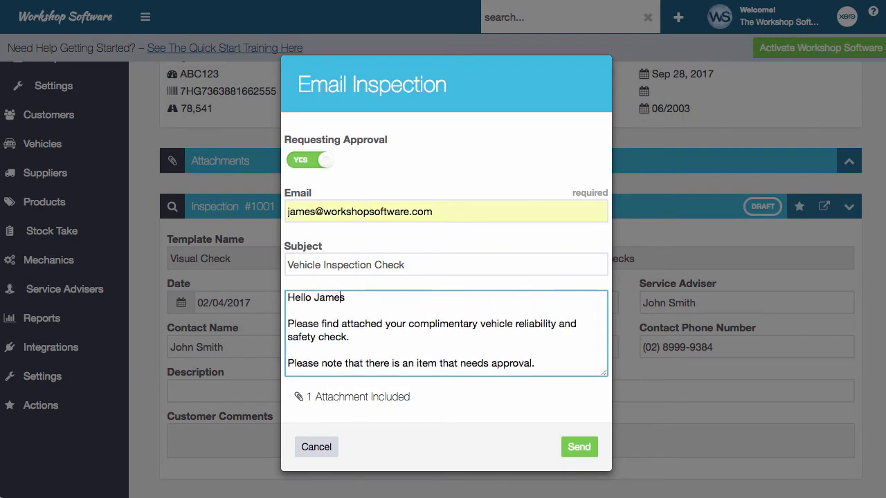
click(582, 448)
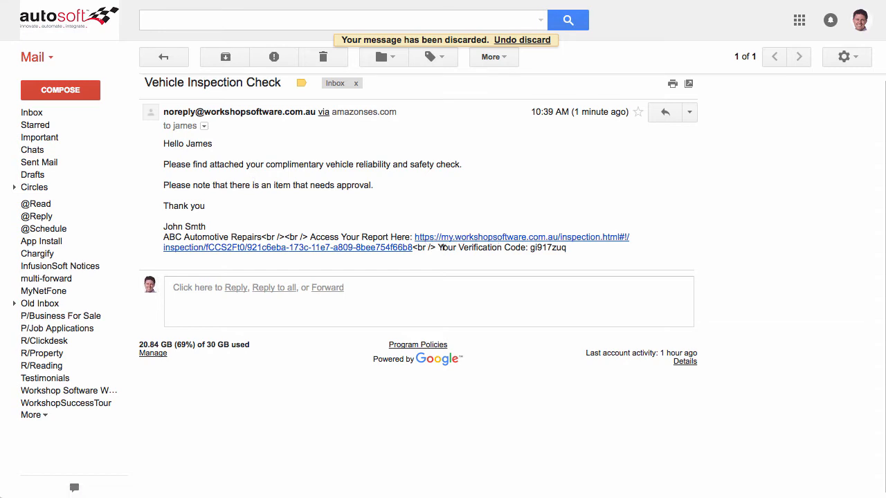
Step: Follow the Vehicle Inspection Check email's Access Your Report link to view inspection #1001's report for ABC123
click(570, 238)
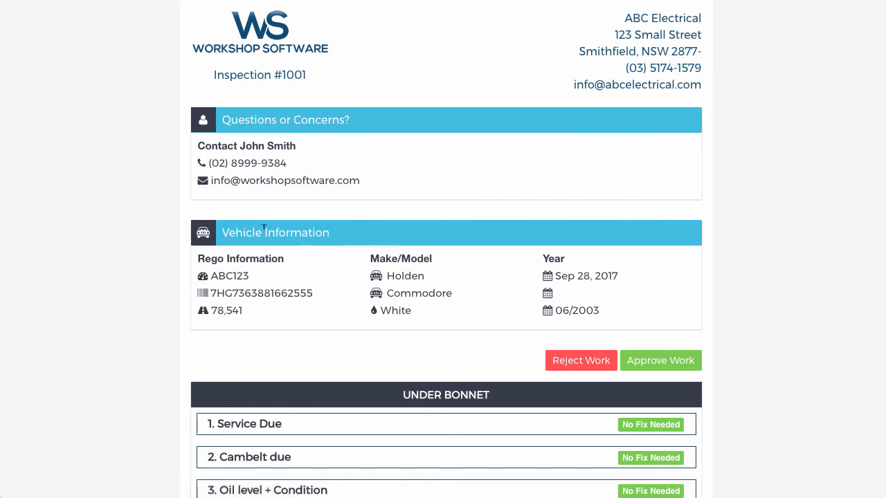
scroll(442, 284, down, 3)
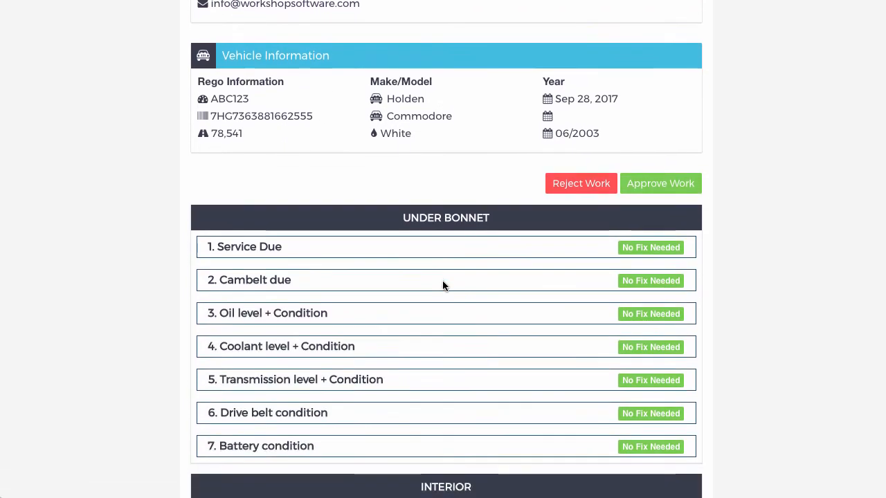
scroll(442, 285, down, 5)
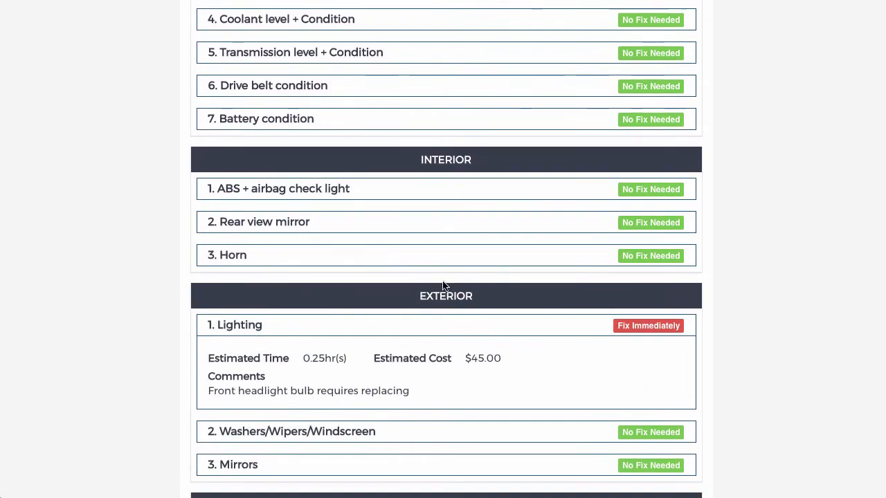
scroll(442, 285, down, 2)
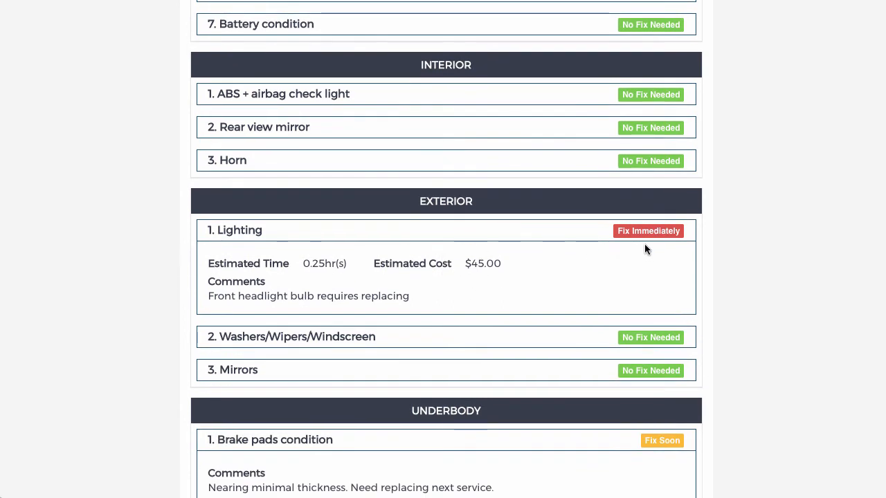
scroll(603, 293, down, 3)
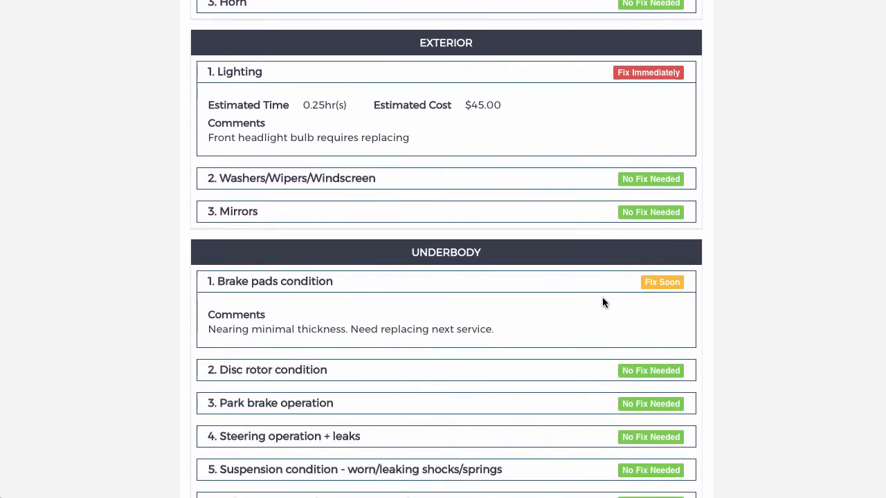
scroll(629, 317, down, 2)
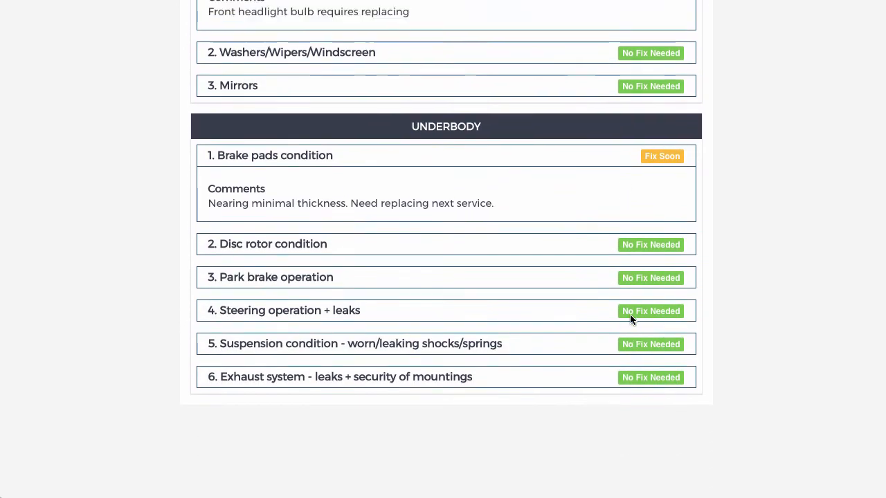
scroll(630, 316, up, 4)
scroll(630, 314, up, 5)
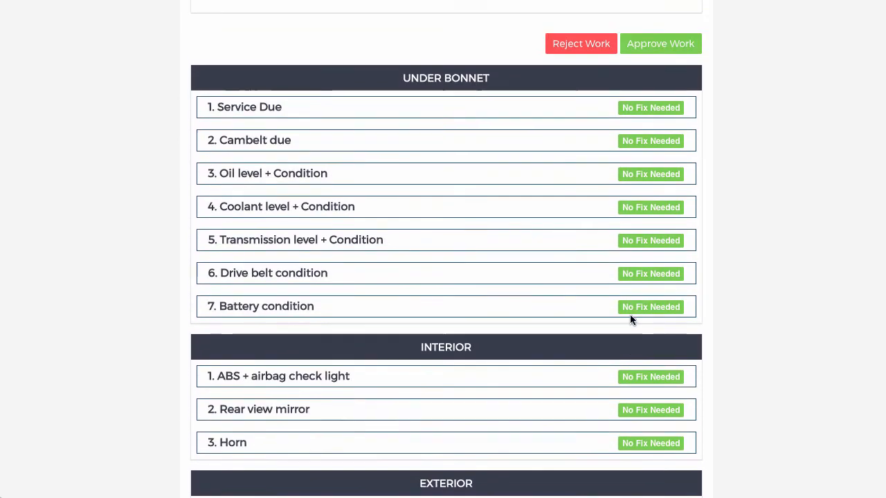
scroll(526, 303, up, 5)
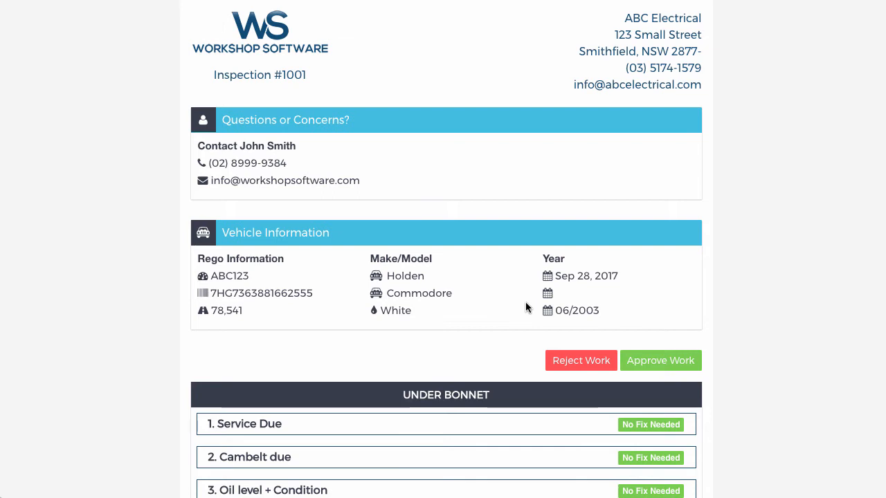
Step: Resize the browser window so the customer inspection page fills the full screen width
drag(868, 494, 218, 493)
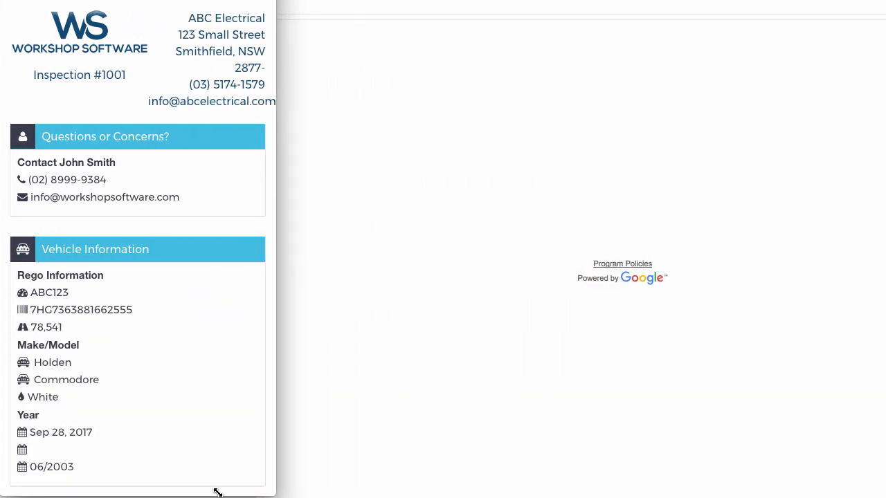
scroll(192, 384, down, 8)
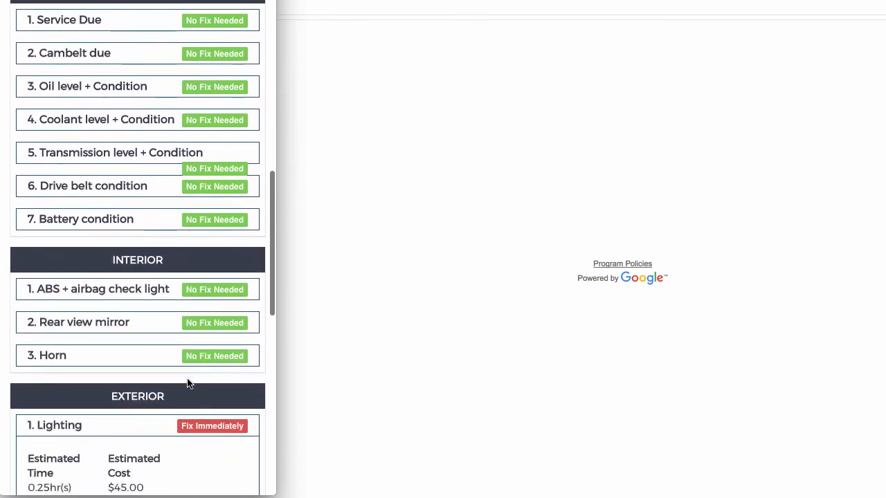
scroll(188, 382, down, 2)
scroll(188, 384, up, 10)
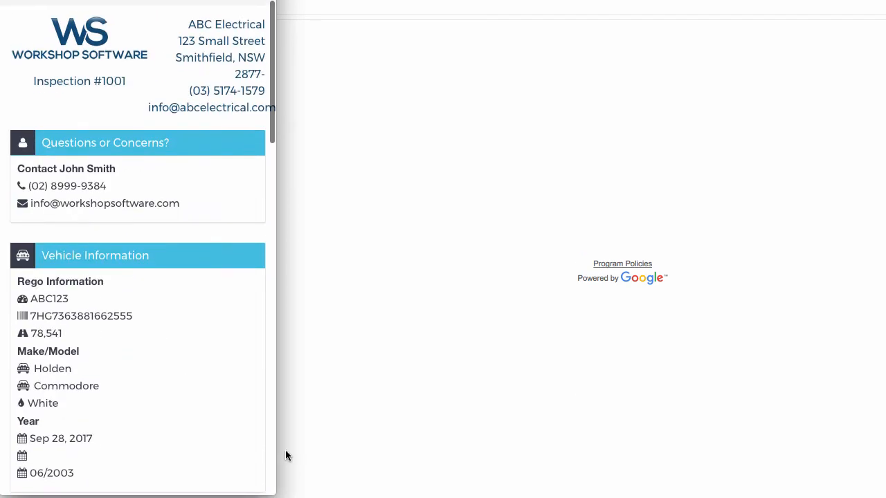
drag(276, 488, 884, 492)
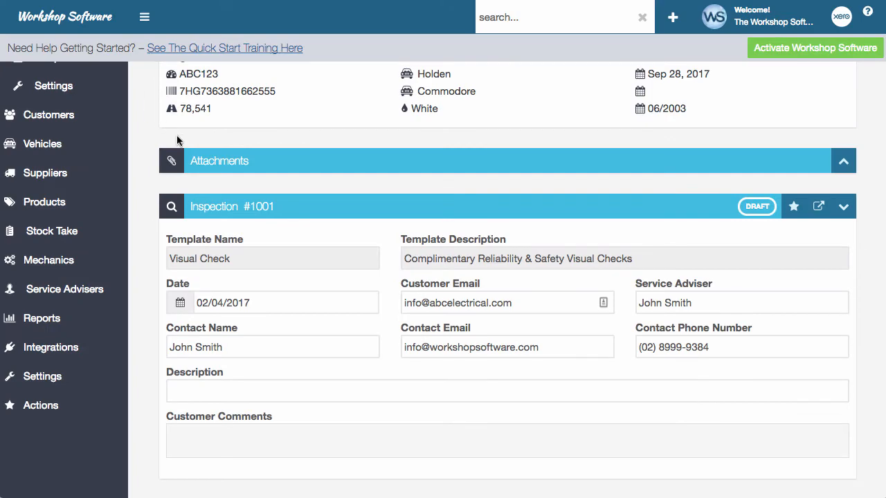
scroll(143, 135, up, 5)
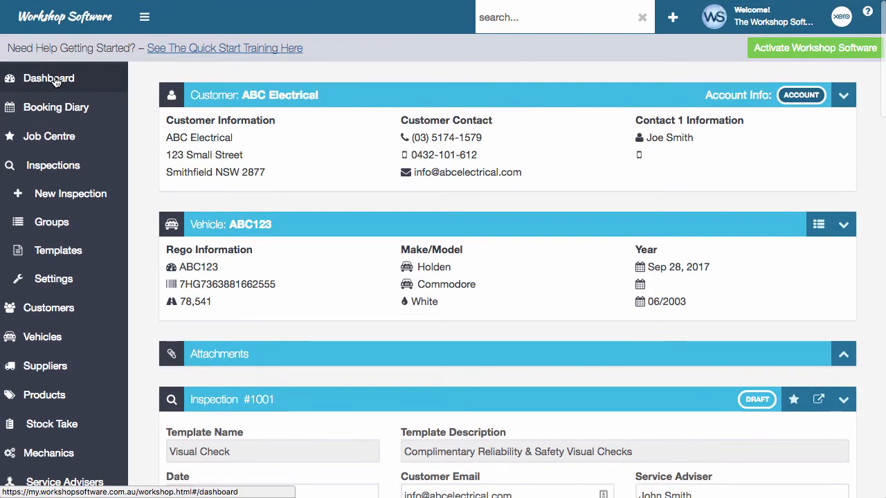
Step: From the Dashboard's inspection statistics, list Requested inspections to find 1001 for ABC Electrical
click(42, 92)
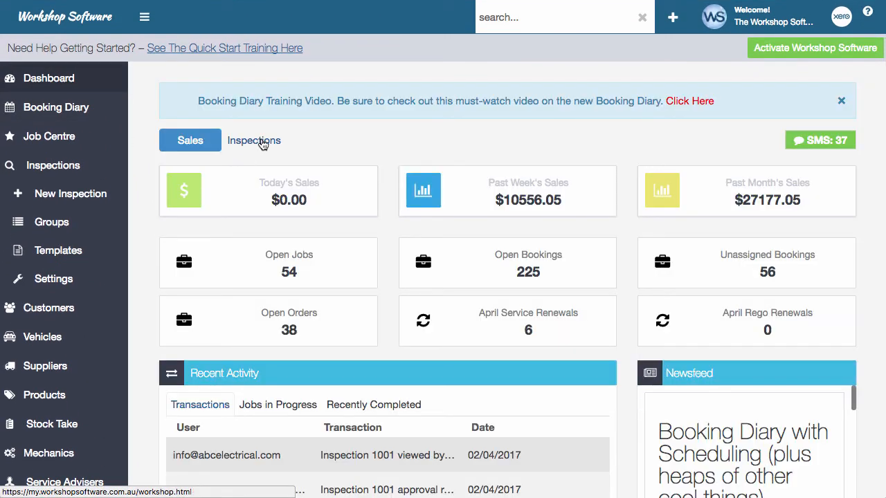
click(262, 143)
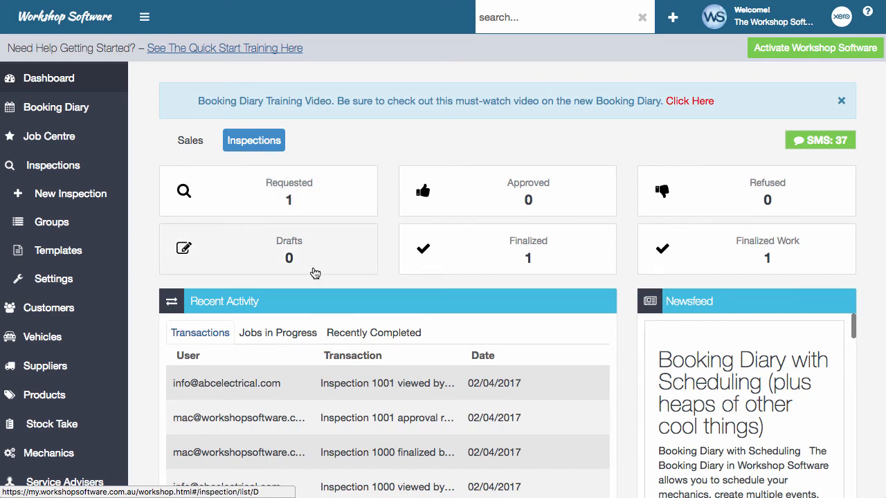
click(310, 200)
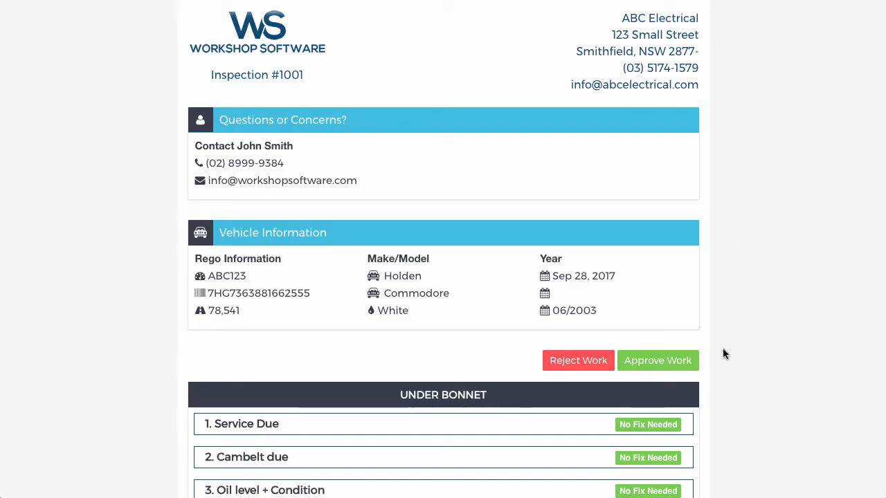
Step: Approve only the $45.00 Lighting repair on inspection #1001, entering the emailed verification code
click(672, 361)
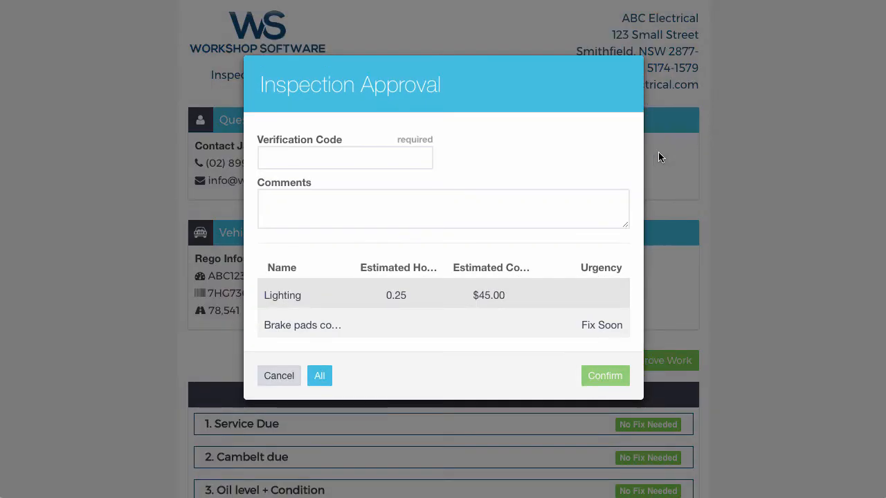
click(419, 154)
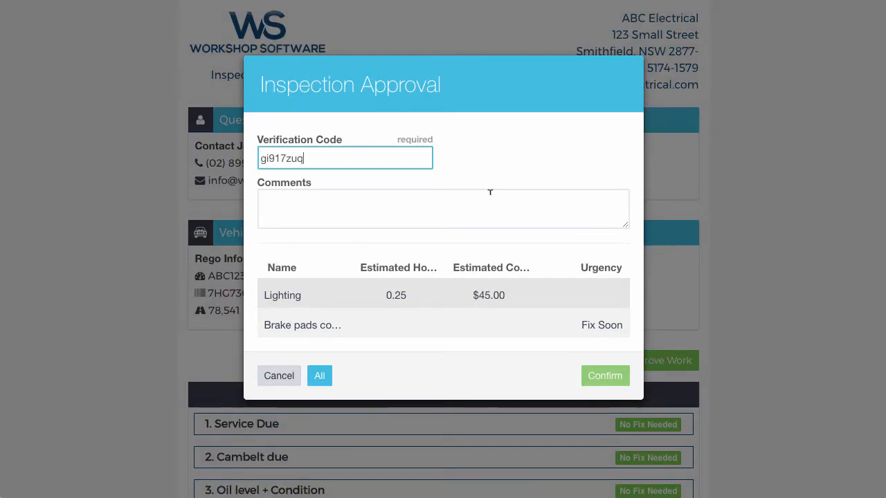
click(434, 211)
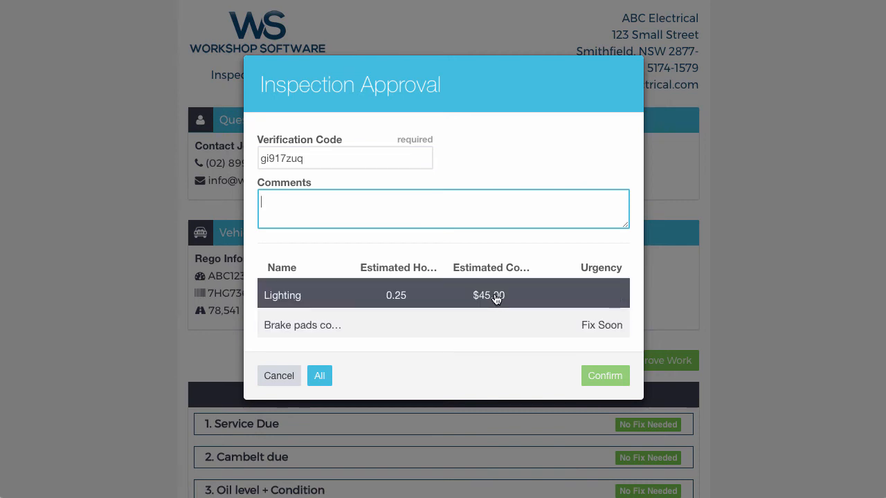
click(534, 282)
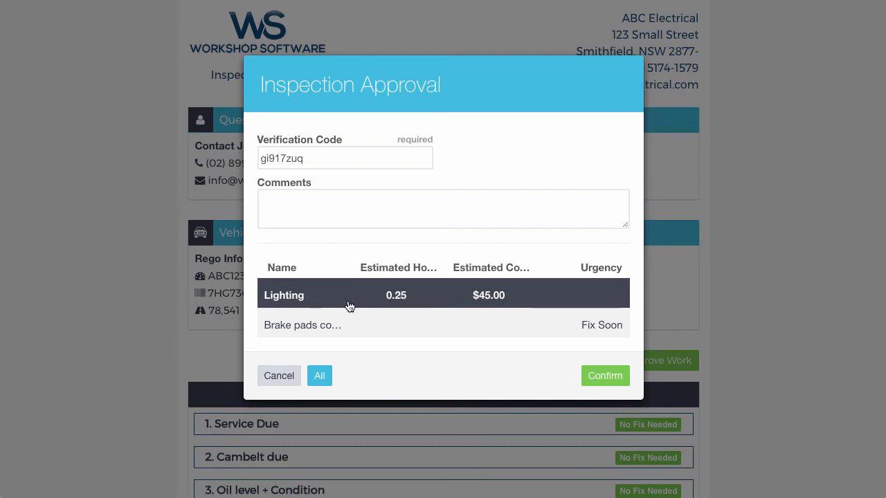
click(608, 382)
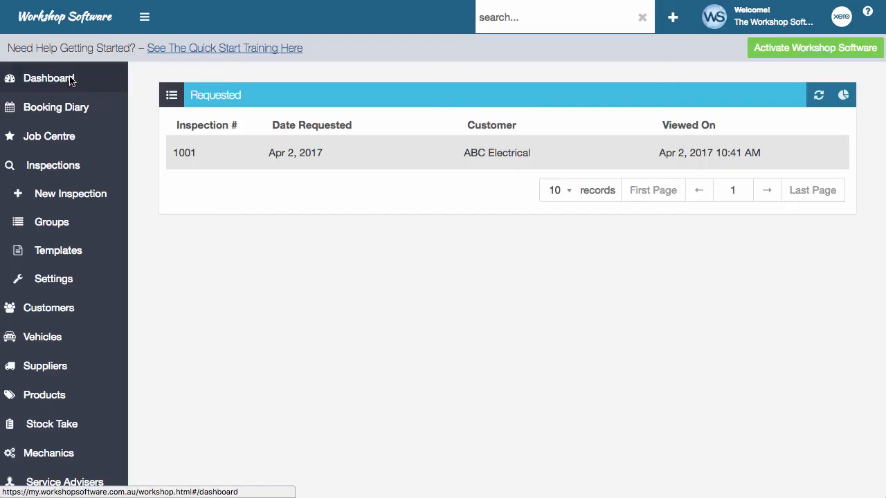
Step: Show the Approved inspections list from the Dashboard's inspection statistics
click(70, 80)
click(256, 145)
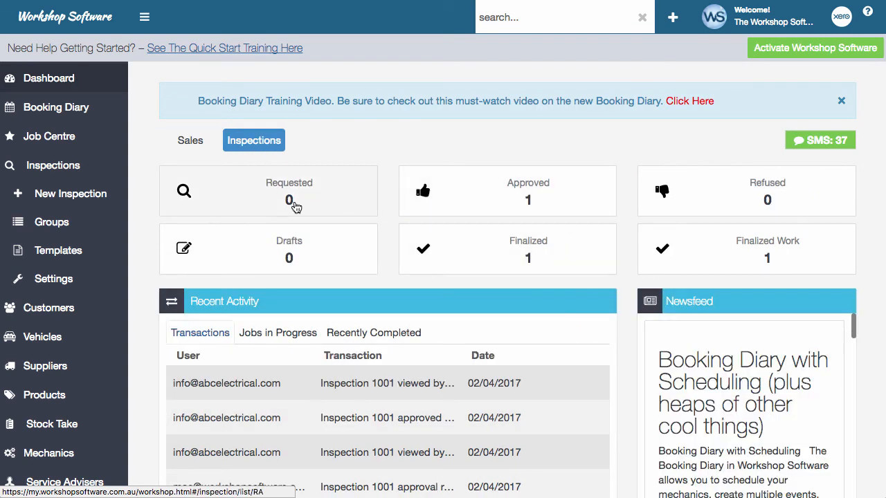
click(529, 202)
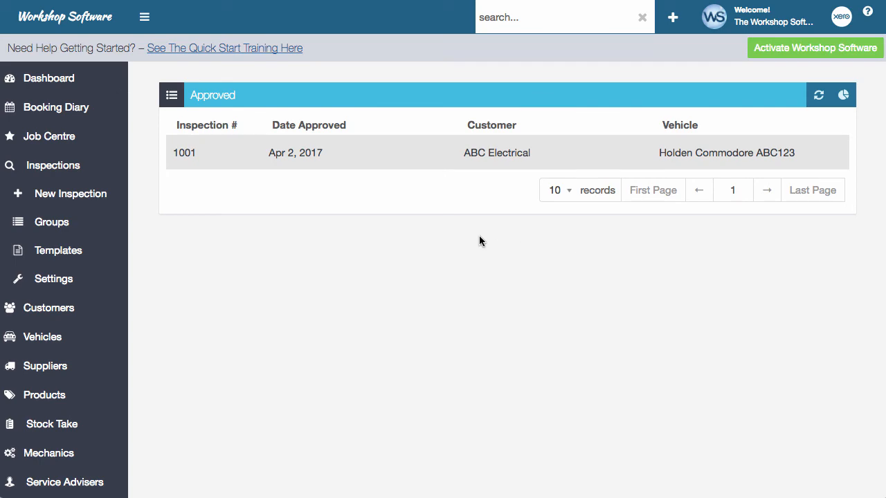
Step: Open inspection 1001 and check its Lighting item reads approved on Apr 2, 2017
click(493, 155)
scroll(510, 228, down, 5)
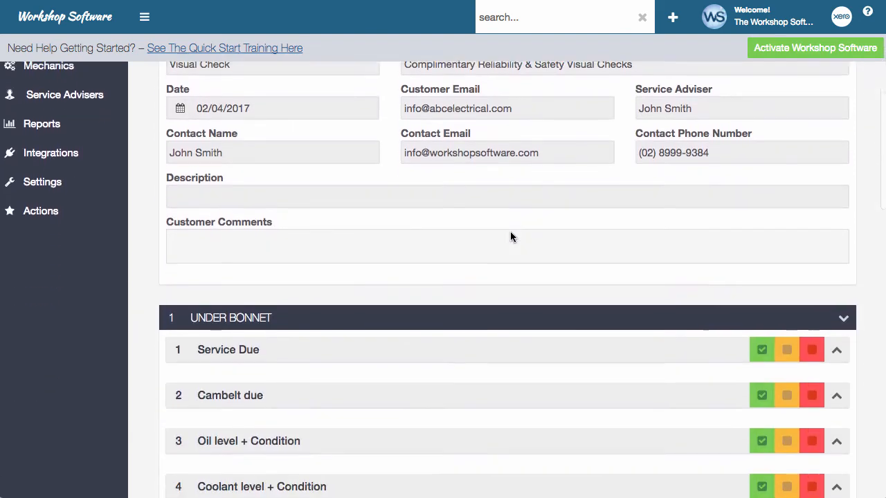
scroll(521, 237, up, 2)
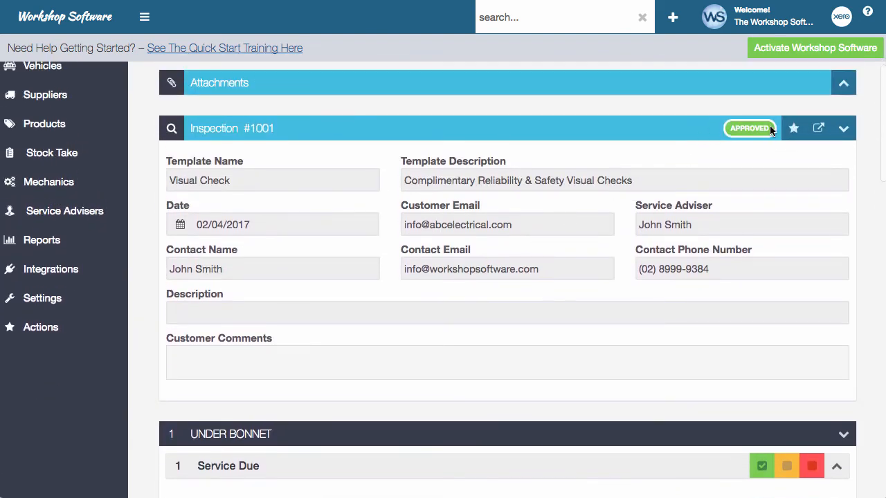
scroll(725, 233, down, 10)
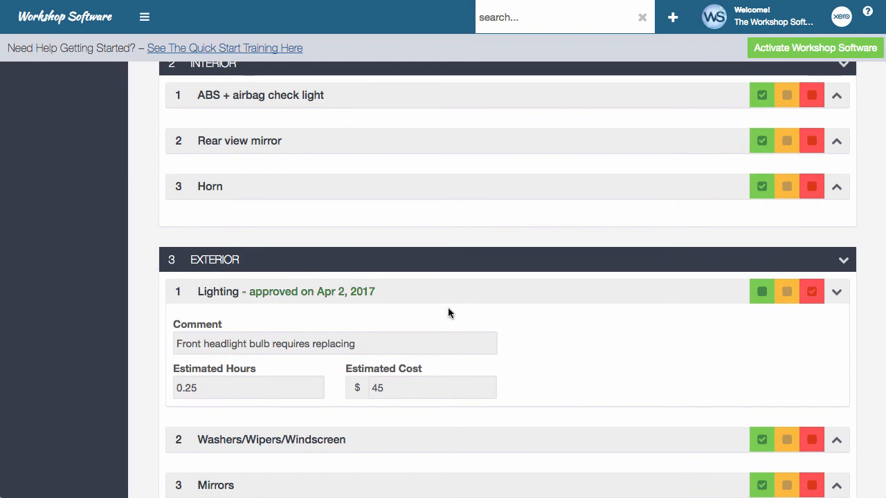
scroll(448, 308, up, 10)
scroll(448, 307, up, 5)
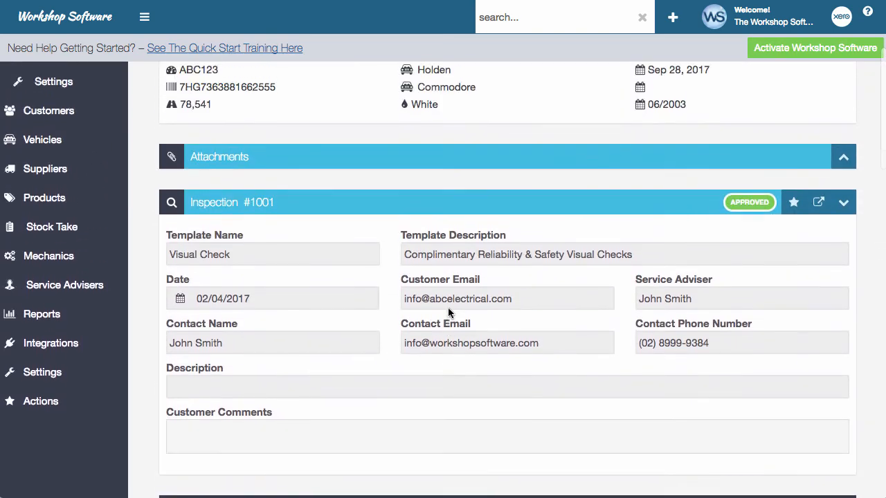
click(793, 218)
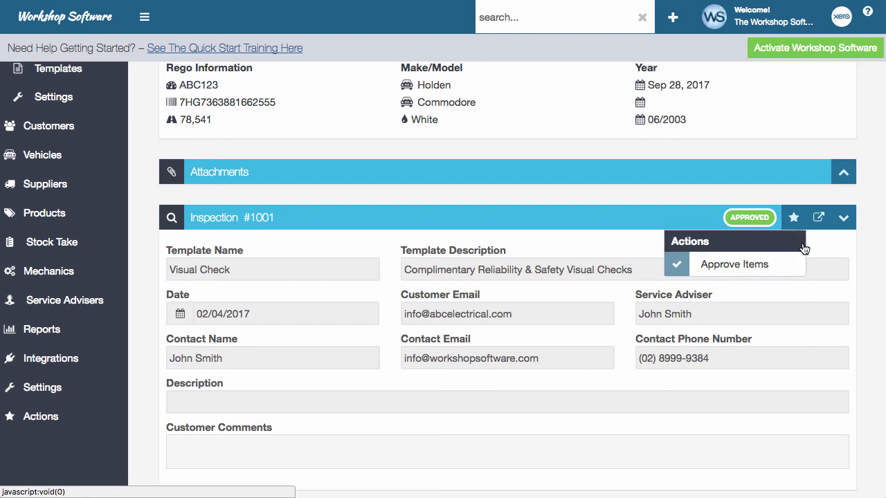
Step: Finalize inspection #1001 and confirm, so its status reads FINALIZED
click(825, 259)
scroll(791, 338, down, 15)
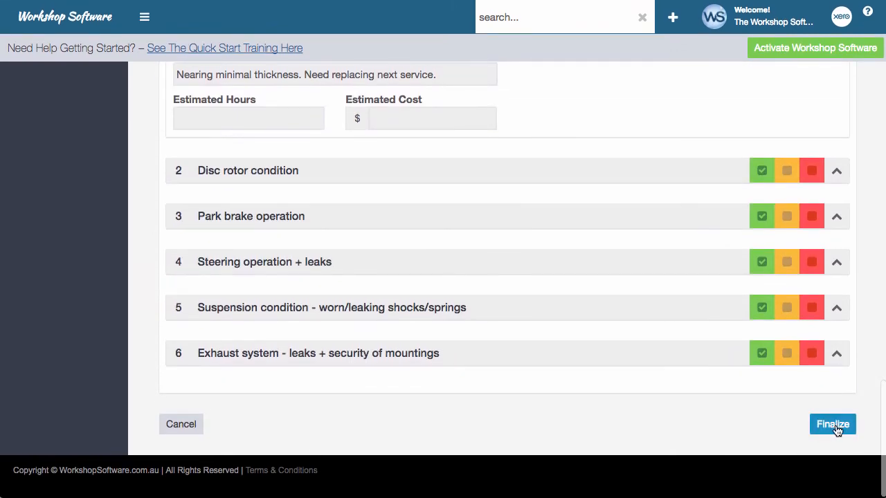
click(836, 427)
click(550, 148)
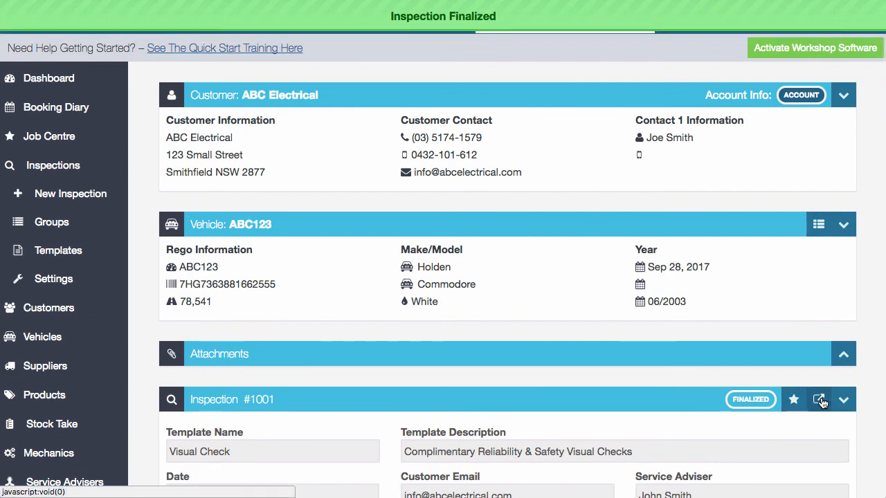
click(793, 400)
click(793, 401)
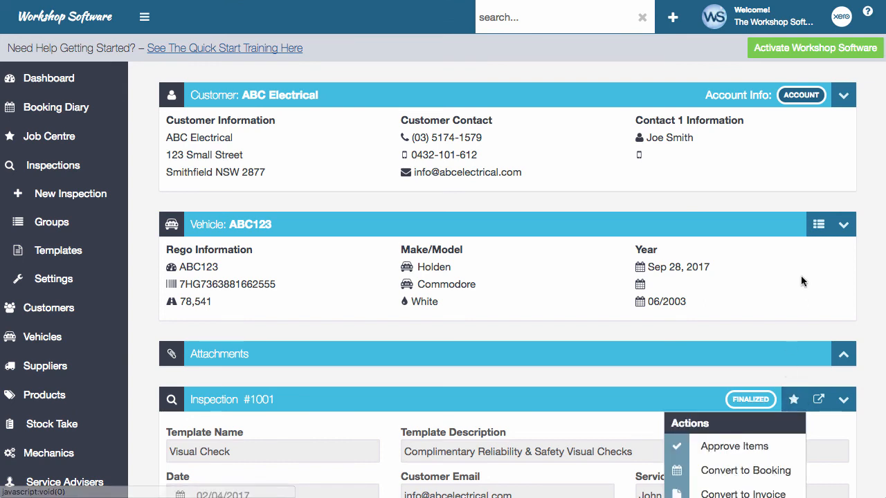
scroll(793, 401, down, 3)
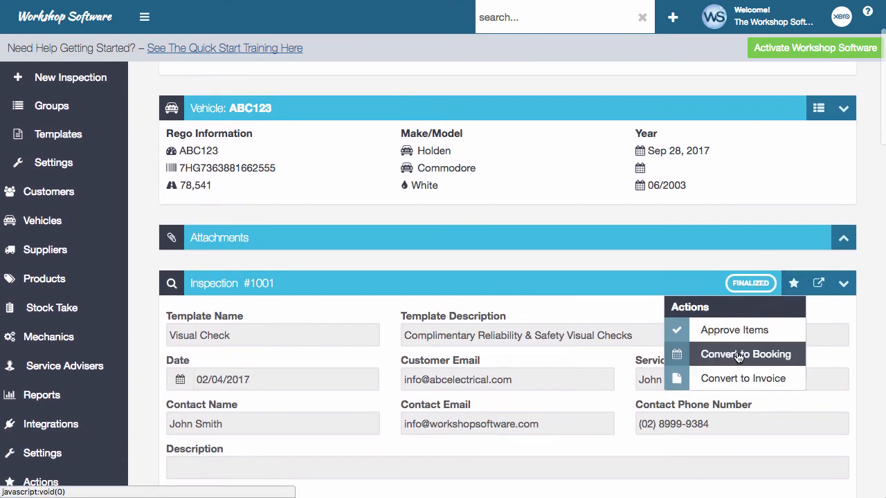
Step: Convert inspection #1001 into invoice job card 50554 with a $49.50 Lighting labour line
click(755, 381)
click(552, 152)
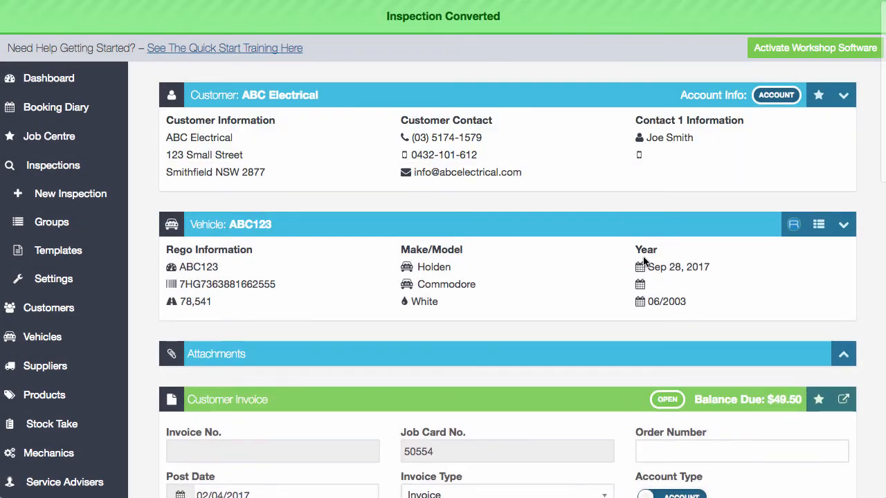
scroll(644, 262, down, 5)
scroll(644, 260, down, 3)
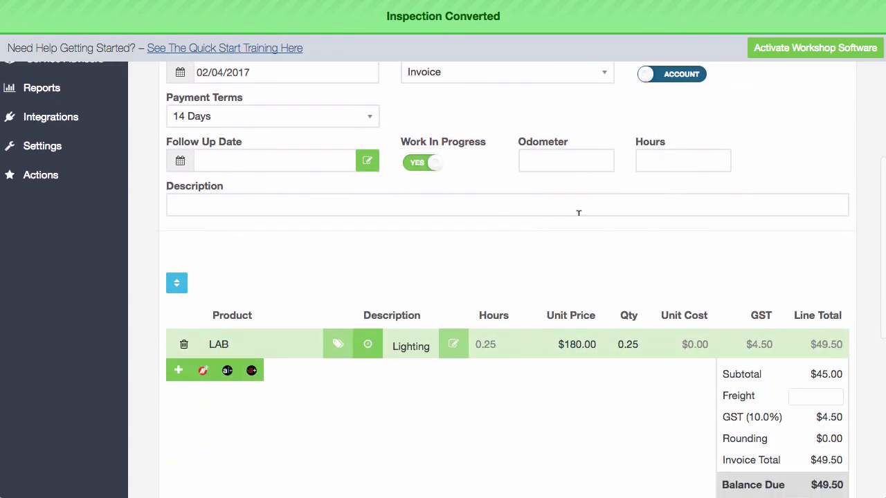
scroll(578, 213, up, 5)
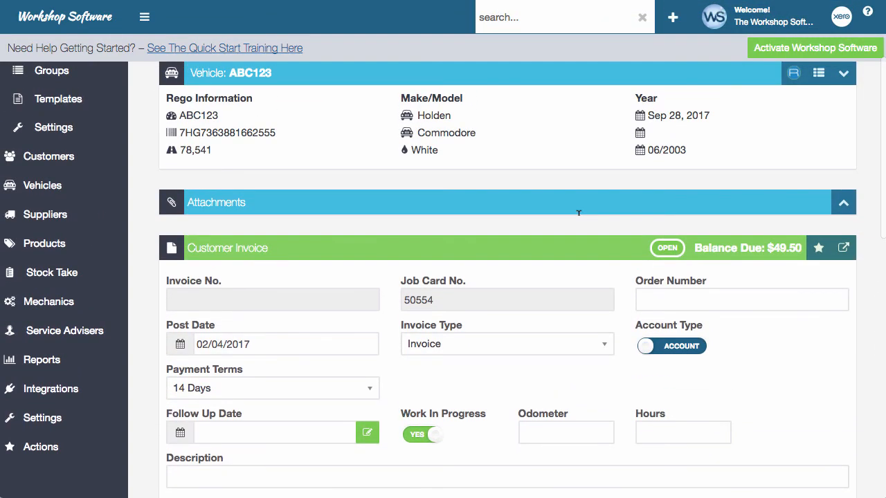
scroll(579, 213, up, 3)
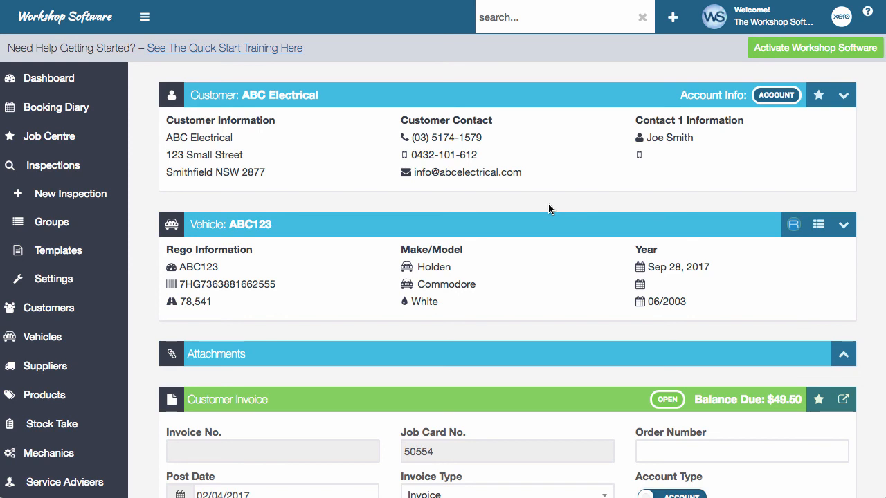
Step: View the Dashboard's inspection statistics: two finalized, none requested or approved
click(59, 79)
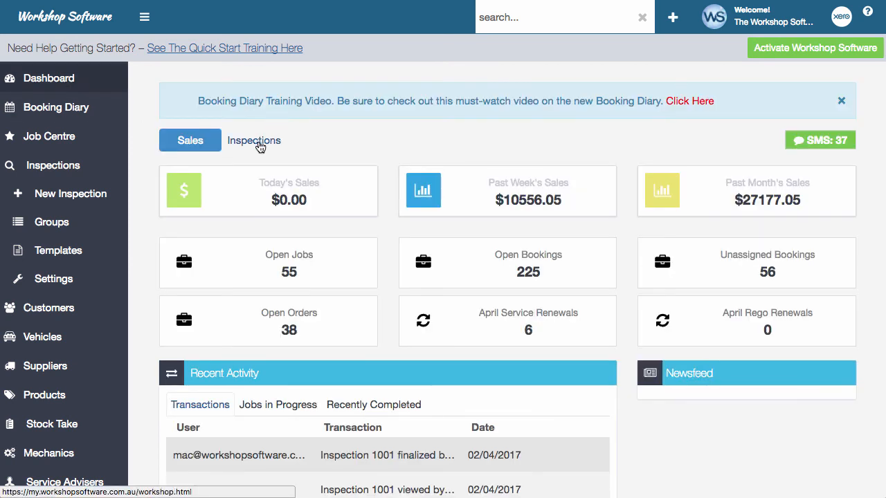
click(256, 143)
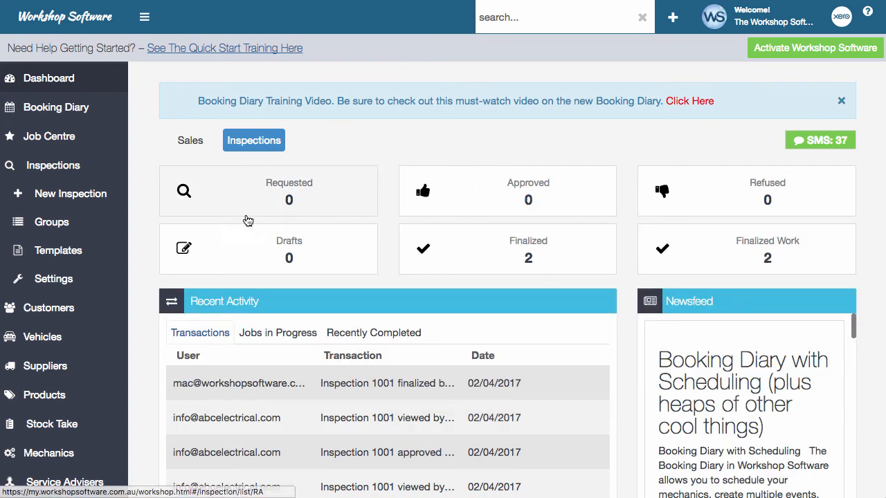